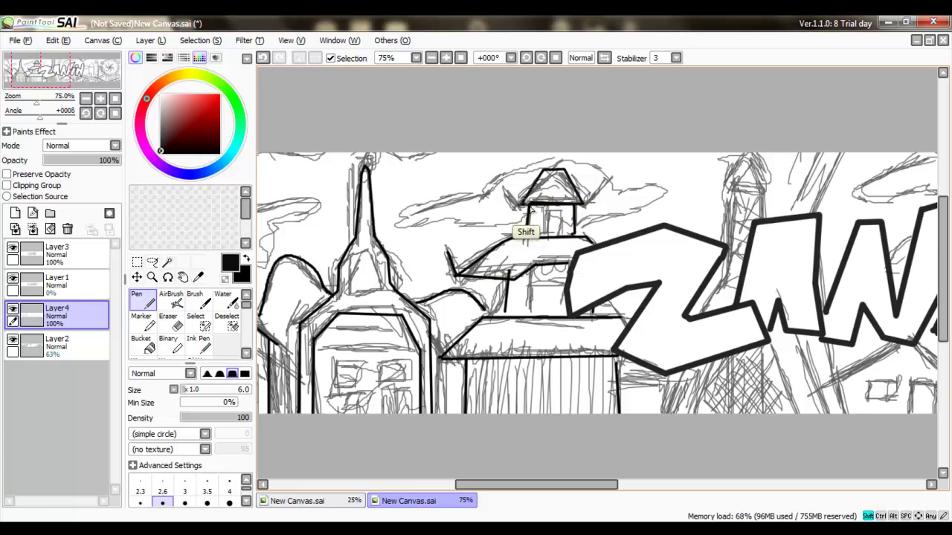
- Ink the far-left chimney with its smoke and the pointed window in the church spire on Layer4, following the sketch
scroll(468, 271, "left", 3)
scroll(337, 140, "up", 1)
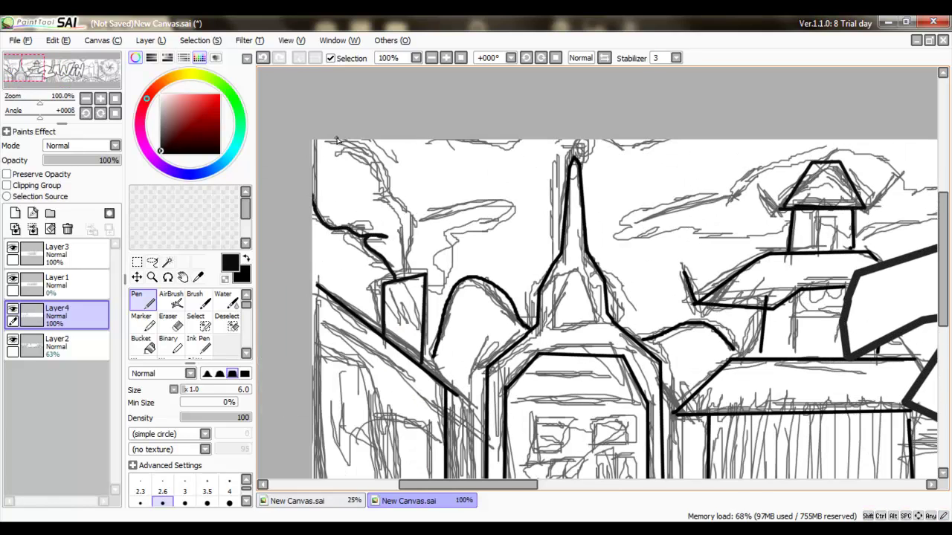
scroll(429, 281, "right", 2)
scroll(470, 372, "up", 2)
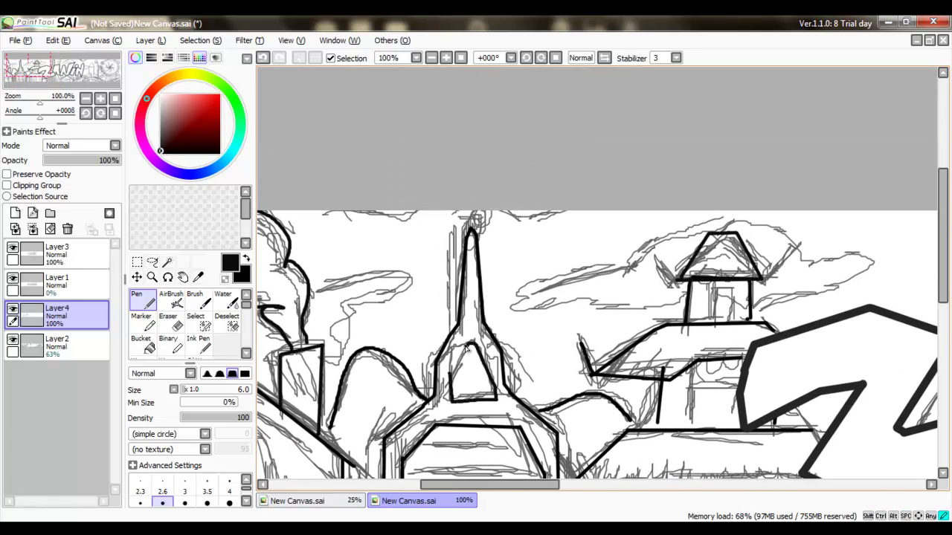
- Ink the four small square windows on the church front below the spire
scroll(466, 346, "down", 5)
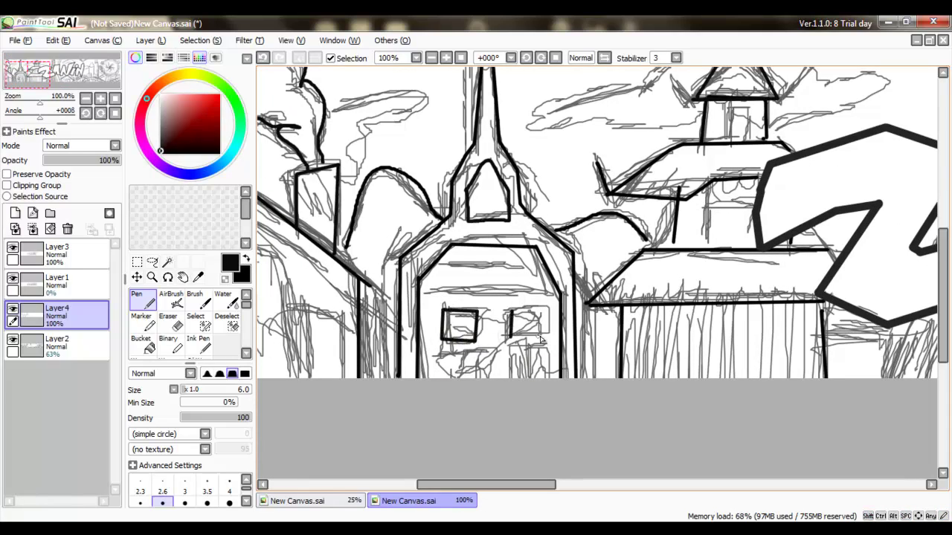
scroll(533, 376, "up", 2)
scroll(533, 376, "left", 2)
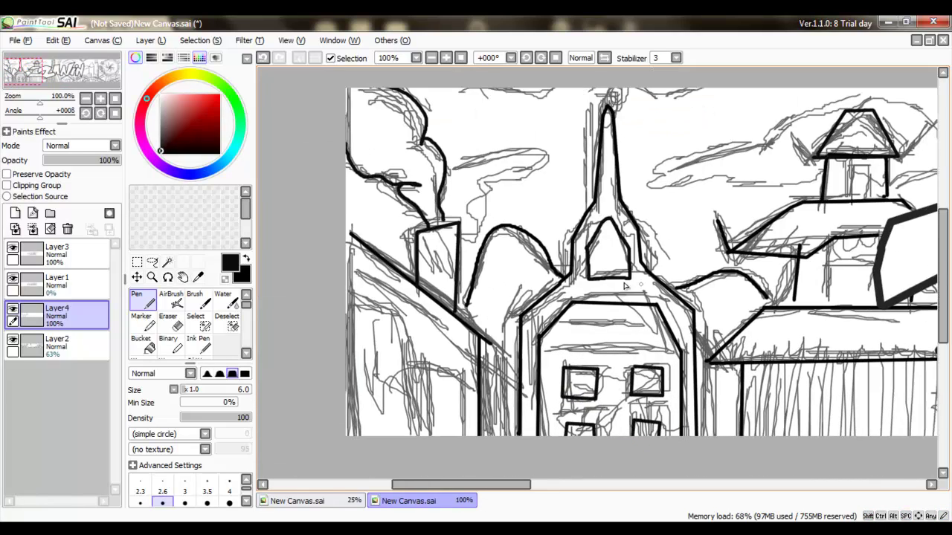
- Ink the cloud outlines around the church spire and behind the pagoda roof
left_click_drag(465, 236, 496, 165)
scroll(496, 165, "up", 3)
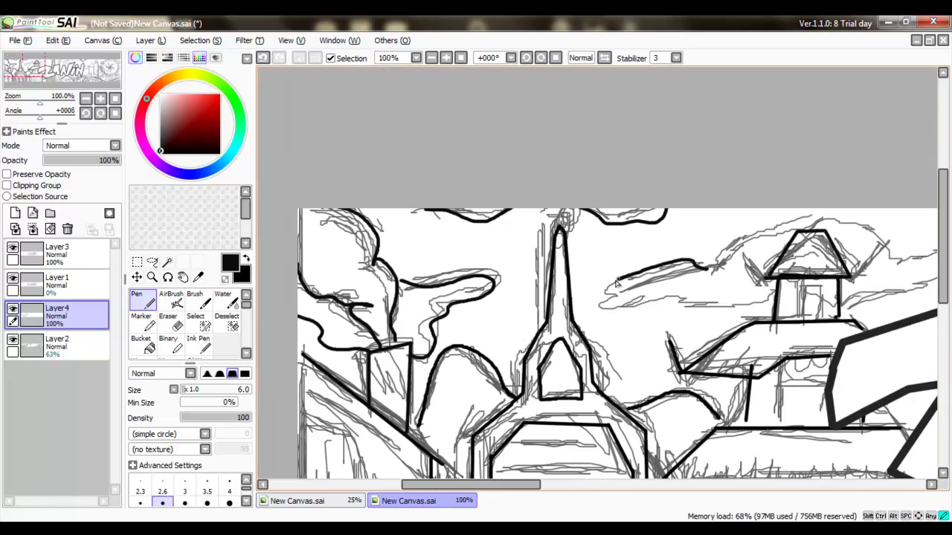
left_click_drag(701, 262, 765, 298)
scroll(766, 299, "right", 3)
mouse_move(568, 261)
left_mouse_down()
mouse_move(728, 250)
mouse_move(752, 286)
mouse_move(602, 273)
mouse_move(704, 266)
mouse_move(637, 304)
mouse_move(662, 315)
left_mouse_up()
- Ink the pagoda's upper doorway and the scalloped window opening below it, filling its dark area with black
scroll(662, 316, "down", 2)
scroll(662, 315, "right", 1)
left_click_drag(607, 270, 606, 327)
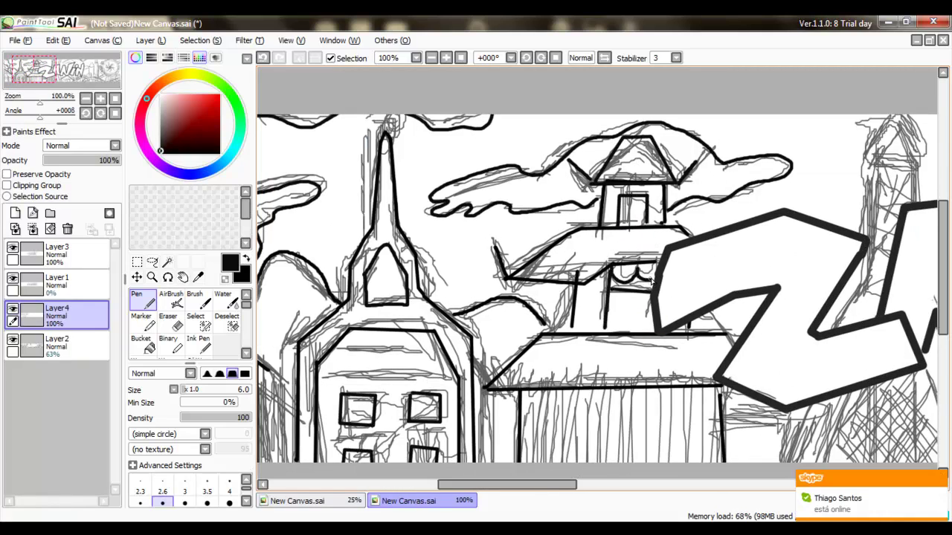
scroll(655, 278, "down", 2)
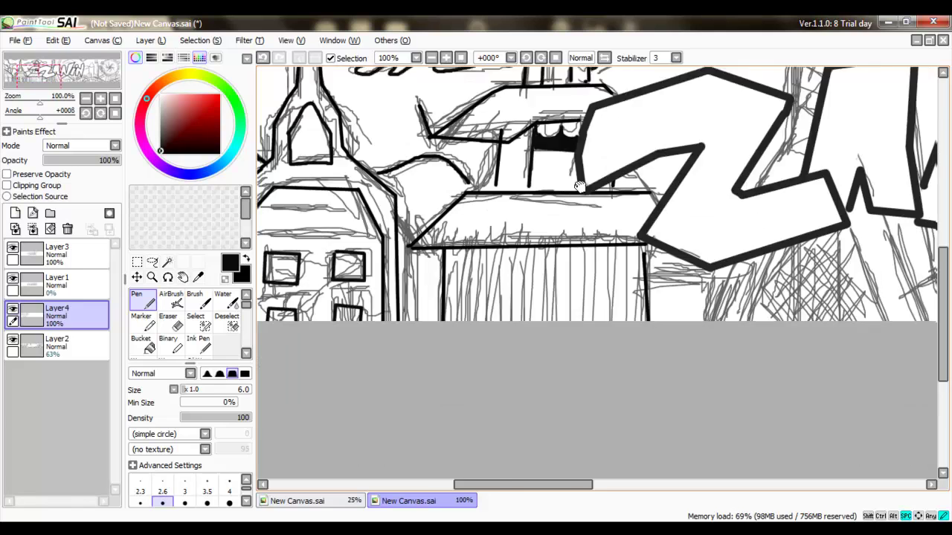
- Ink the straight edges of the tall lattice tower above and below the lettering
scroll(655, 279, "right", 5)
left_click(570, 130)
left_click(565, 252, "shift")
left_click_drag(621, 331, 660, 427)
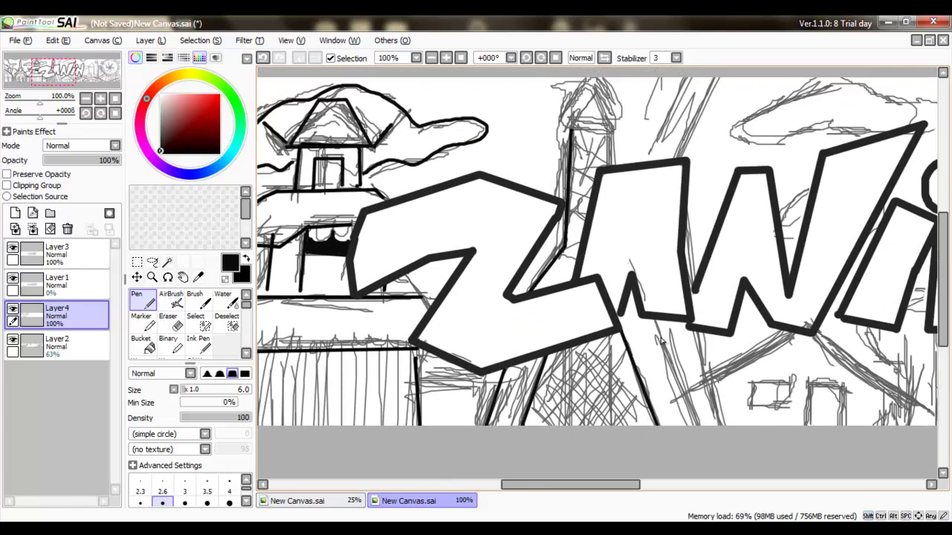
- Ink the lattice tower's crosshatched legs, domed cap and narrow upper window
left_click_drag(654, 319, 700, 427)
mouse_move(615, 421)
left_mouse_down()
mouse_move(621, 355)
mouse_move(587, 338)
mouse_move(583, 388)
mouse_move(506, 435)
left_mouse_up()
mouse_move(554, 351)
left_mouse_down()
mouse_move(513, 410)
mouse_move(483, 489)
left_mouse_up()
mouse_move(502, 342)
left_mouse_down()
mouse_move(514, 238)
mouse_move(532, 266)
left_mouse_up()
left_click(532, 265, "alt")
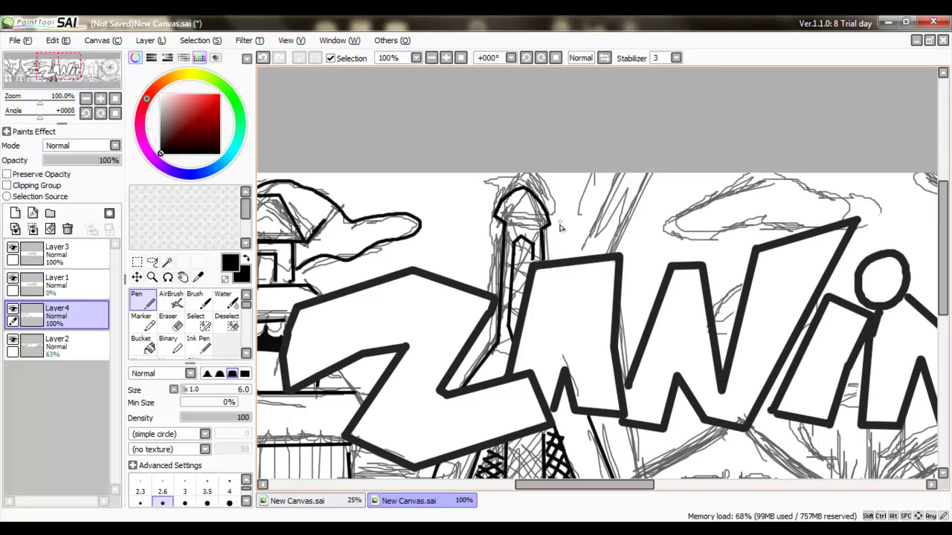
- Lower the Layer2 sketch's opacity to 43% and return to Layer4
scroll(595, 275, "down", 3)
left_click(82, 292)
left_click(56, 343)
left_click_drag(92, 160, 77, 160)
left_click(57, 312)
- Ink the house roof under the lettering and the diagonal beams and clouds around the letters
left_click_drag(758, 279, 542, 342)
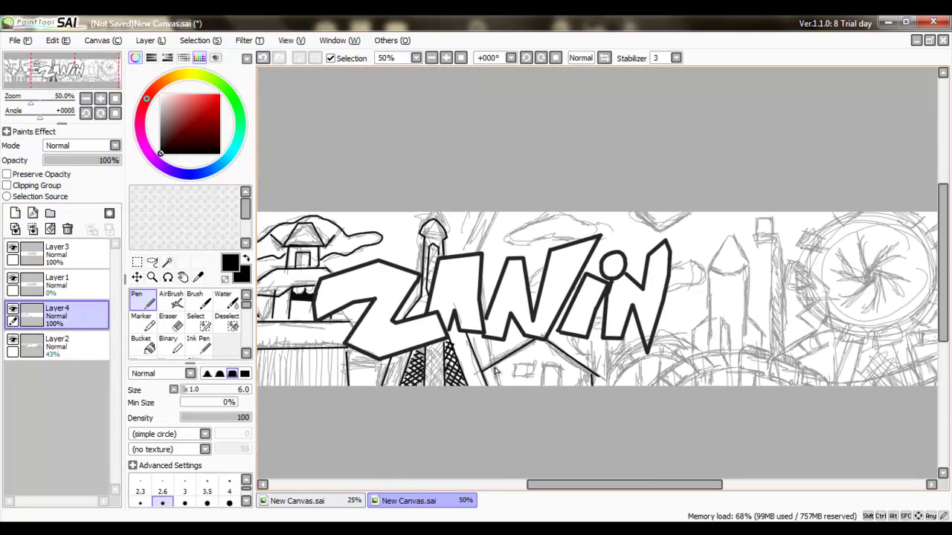
left_click_drag(483, 208, 427, 163)
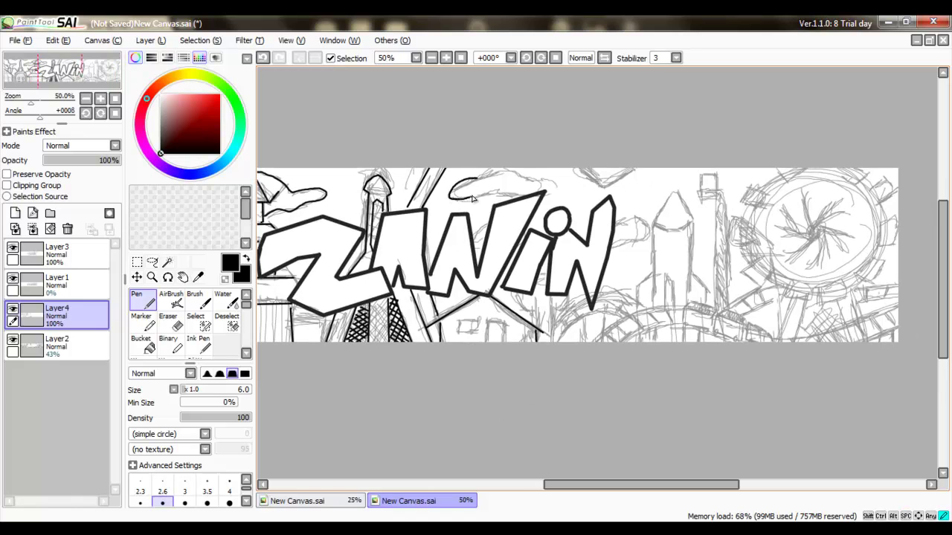
left_click_drag(647, 237, 601, 258)
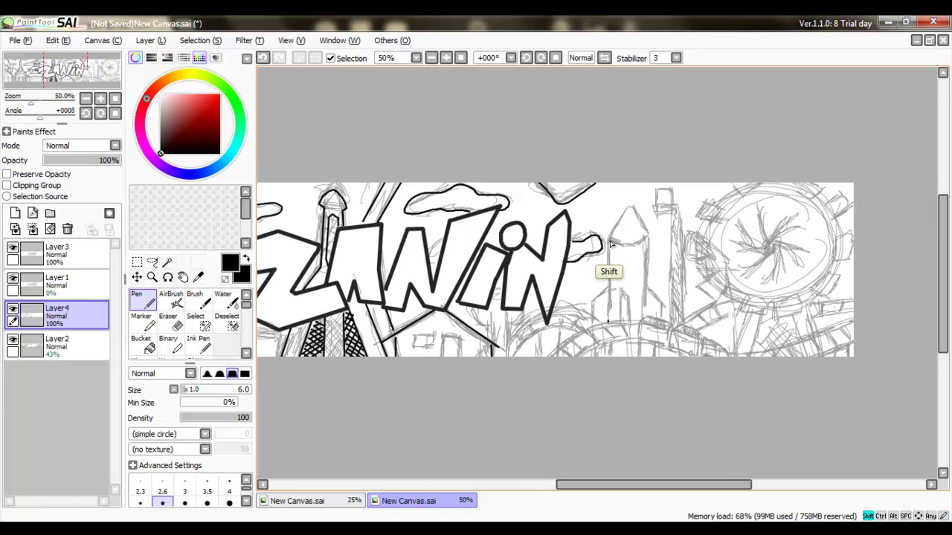
- Ink the rocket beside the lettering with straight lines, including its pointed nose, body, central fin and two side fins
left_click(609, 319)
left_click(610, 238, "shift")
left_click(628, 208, "shift")
left_click(646, 238, "shift")
left_click(647, 319, "shift")
left_click_drag(622, 316, 623, 292)
left_click(610, 291)
left_click(594, 305, "shift")
left_click(595, 322, "shift")
left_click(608, 321, "shift")
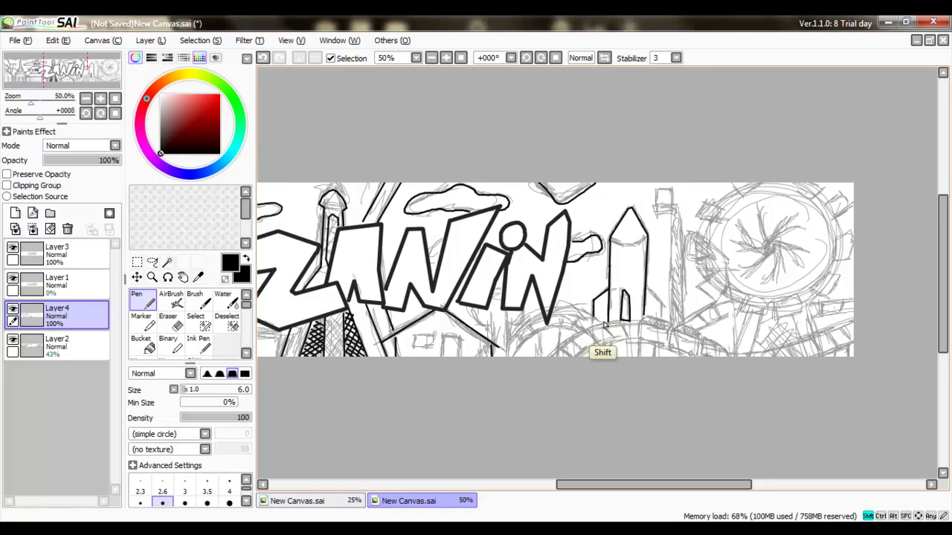
left_click(647, 287, "shift")
left_click(660, 305, "shift")
left_click(659, 318, "shift")
- Ink the tree and house windows below the lettering and the openings of the far-left building
left_click_drag(491, 313, 490, 343)
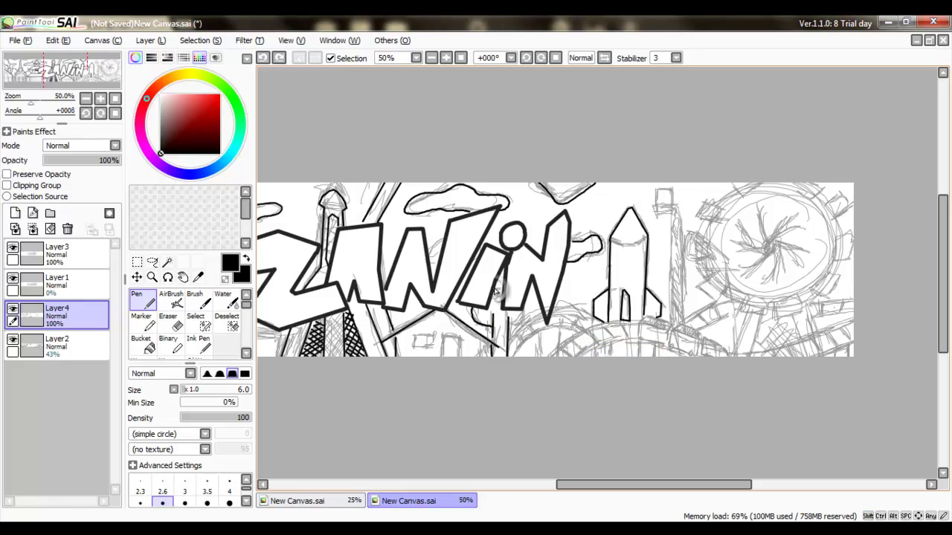
left_click_drag(525, 285, 613, 275)
left_click_drag(317, 368, 575, 363)
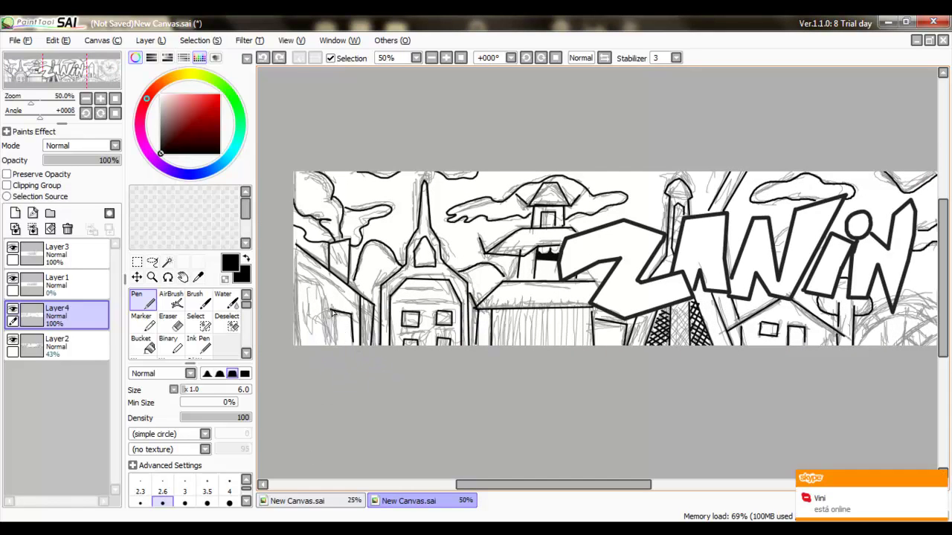
scroll(394, 248, "right", 5)
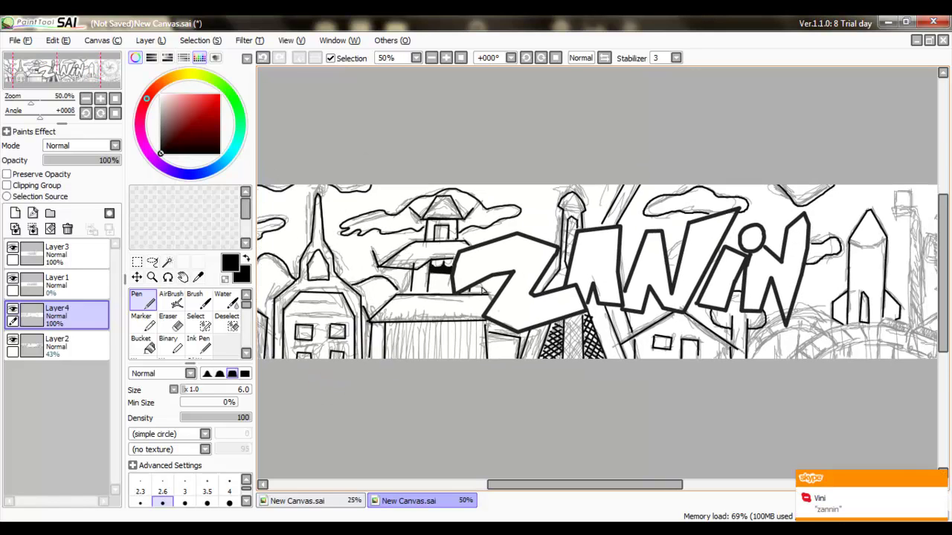
scroll(580, 329, "right", 2)
scroll(505, 329, "down", 1)
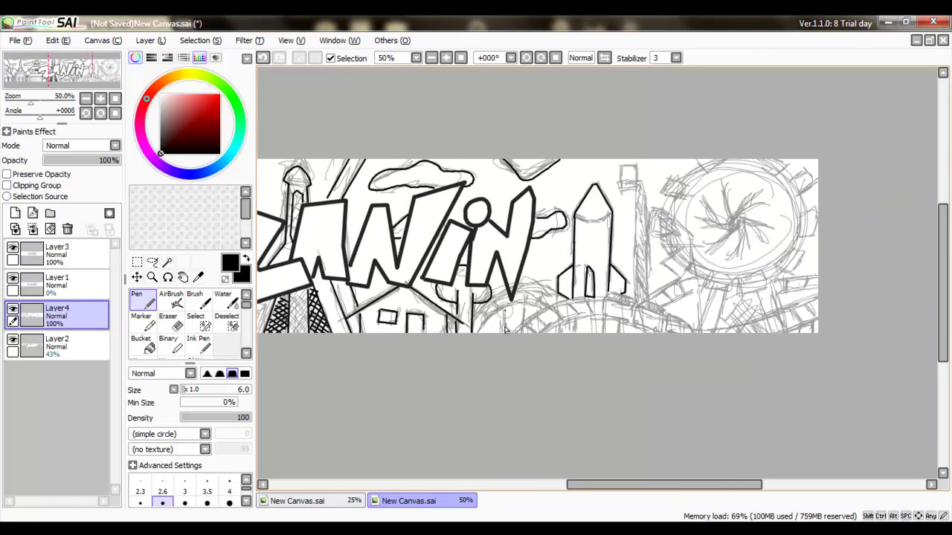
- Ink the arches below the rocket and divide their bands into brick segments
mouse_move(480, 316)
left_mouse_down()
mouse_move(497, 297)
mouse_move(531, 289)
mouse_move(555, 298)
mouse_move(546, 309)
mouse_move(584, 334)
left_mouse_up()
left_click(550, 327, "shift")
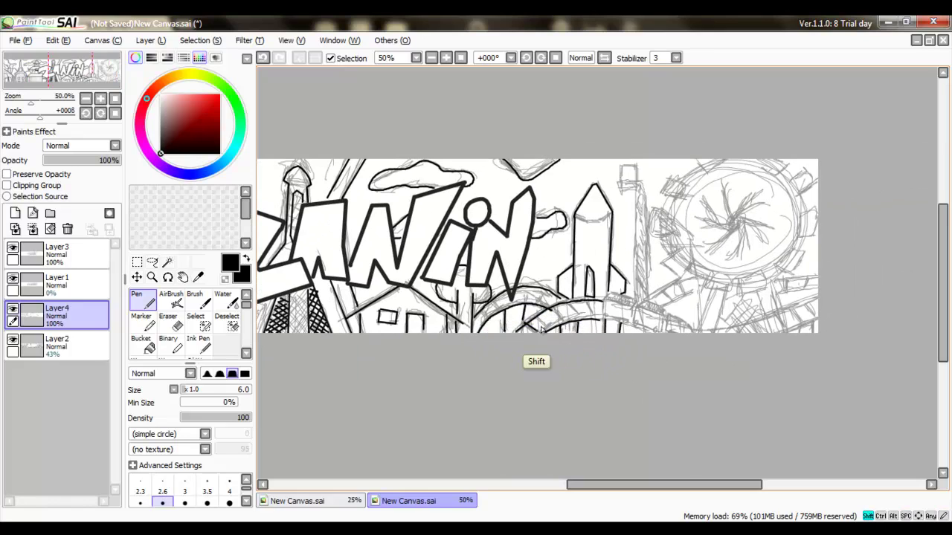
left_click(561, 318, "shift")
left_click(518, 300, "shift")
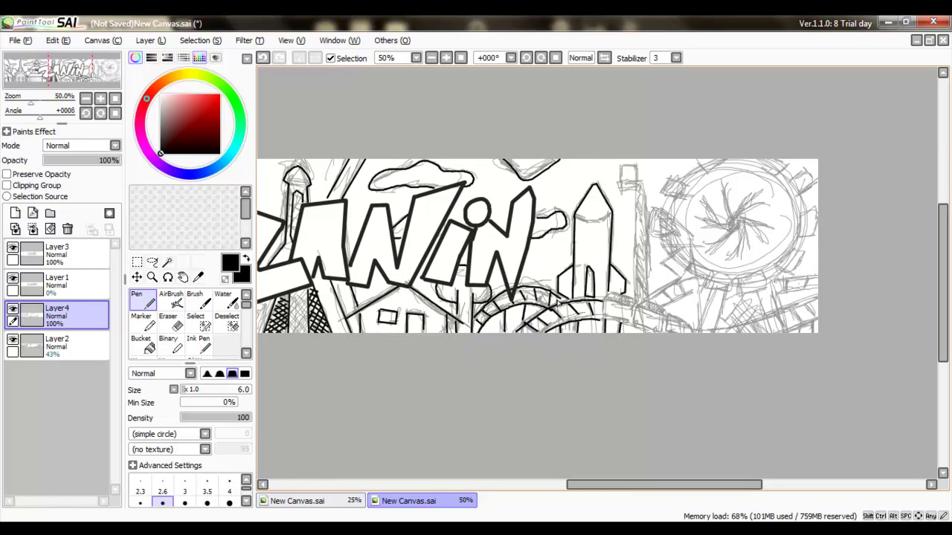
- Ink the row of rectangular blocks descending along the arch beneath the rocket
left_click(624, 298, "shift")
left_click(616, 314, "shift")
left_click(635, 312, "shift")
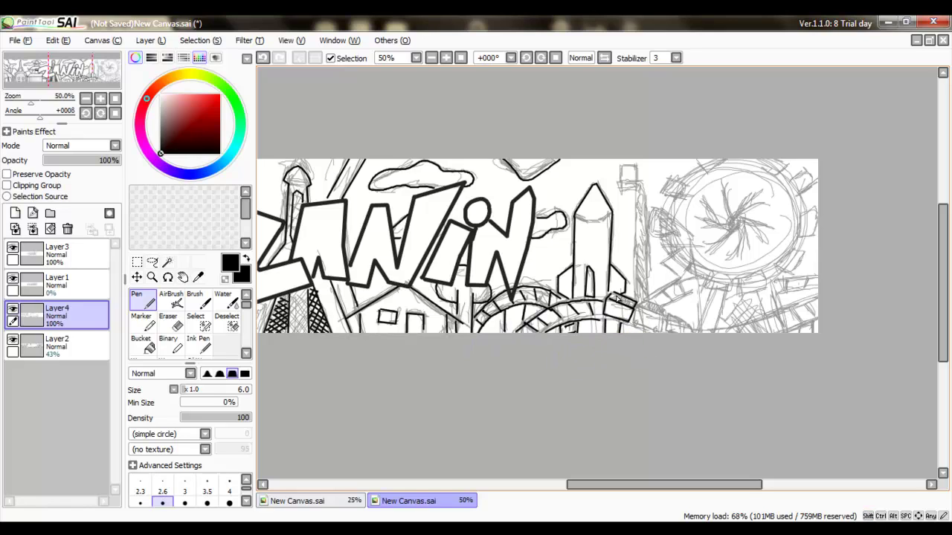
left_click(654, 305, "shift")
left_click(669, 321, "shift")
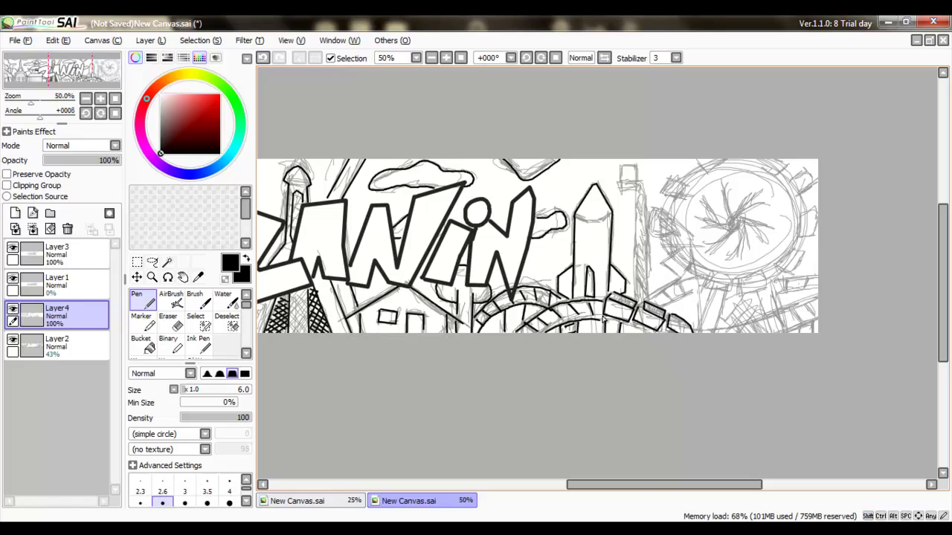
- Ink the curved track bands under the Ferris wheel and the wheel's left support leg
left_click(645, 300)
left_click(699, 281, "shift")
left_click(809, 288, "shift")
left_click(798, 301, "shift")
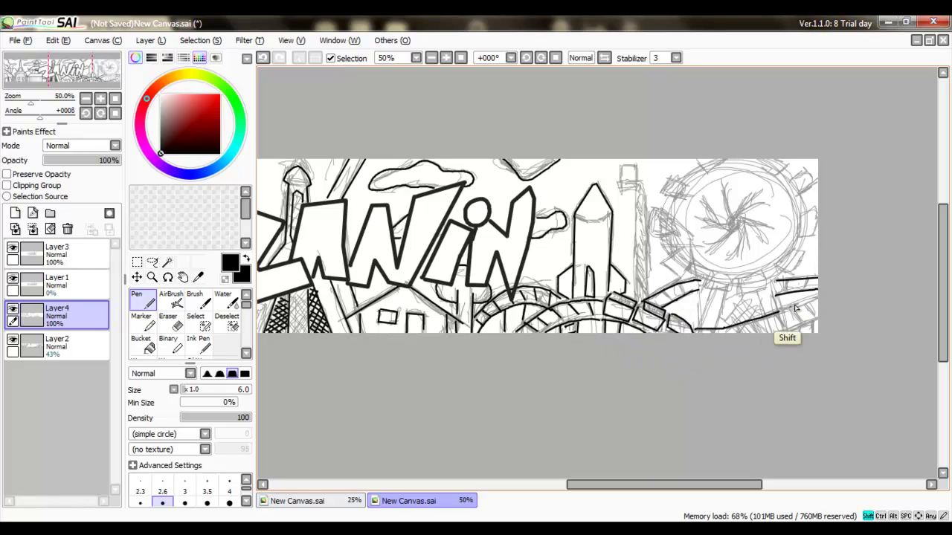
left_click(809, 331, "shift")
left_click(718, 327, "shift")
left_click(733, 309, "shift")
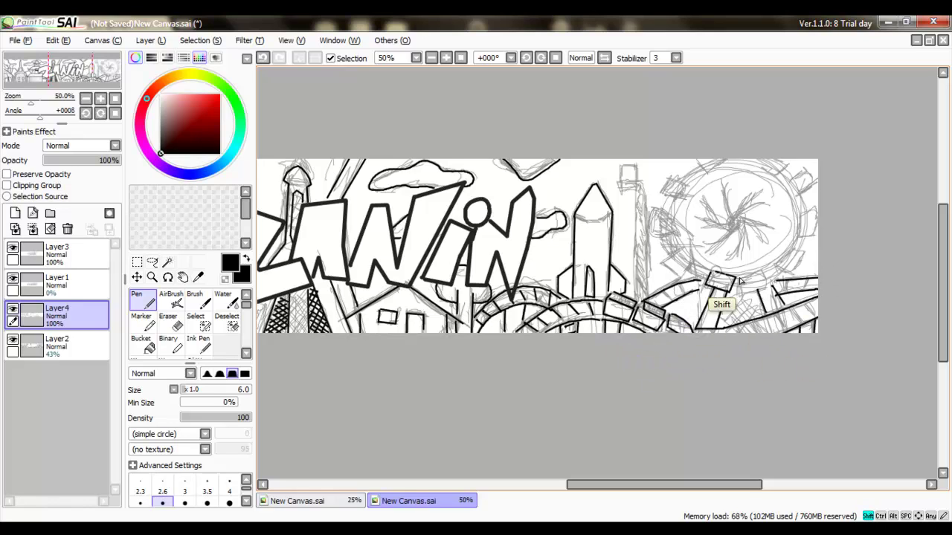
- Ink the Ferris wheel's right support leg and the box-shaped cabins along its right and upper rim
left_click(773, 320, "shift")
left_click(781, 277, "shift")
left_click(807, 246, "shift")
left_click(811, 223, "shift")
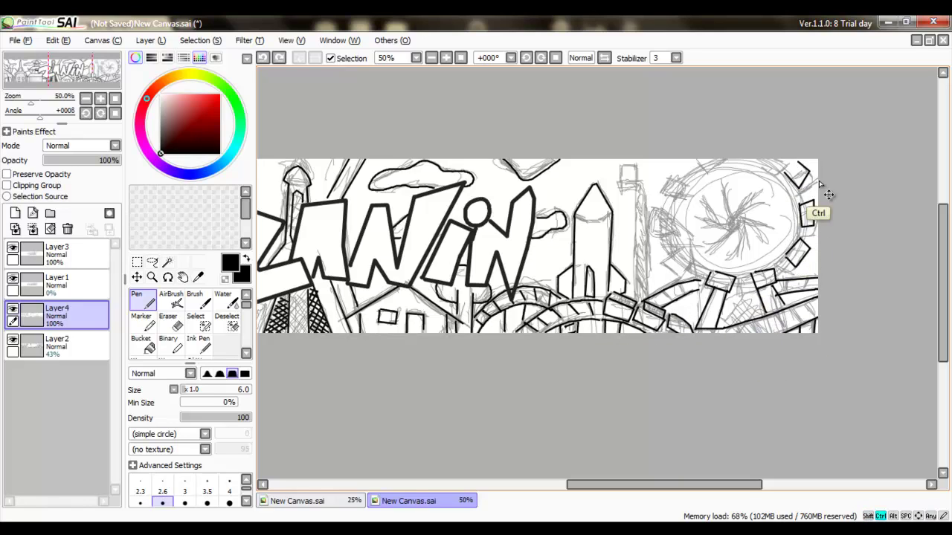
left_click(806, 195, "shift")
left_click(789, 162, "shift")
left_click(768, 157, "shift")
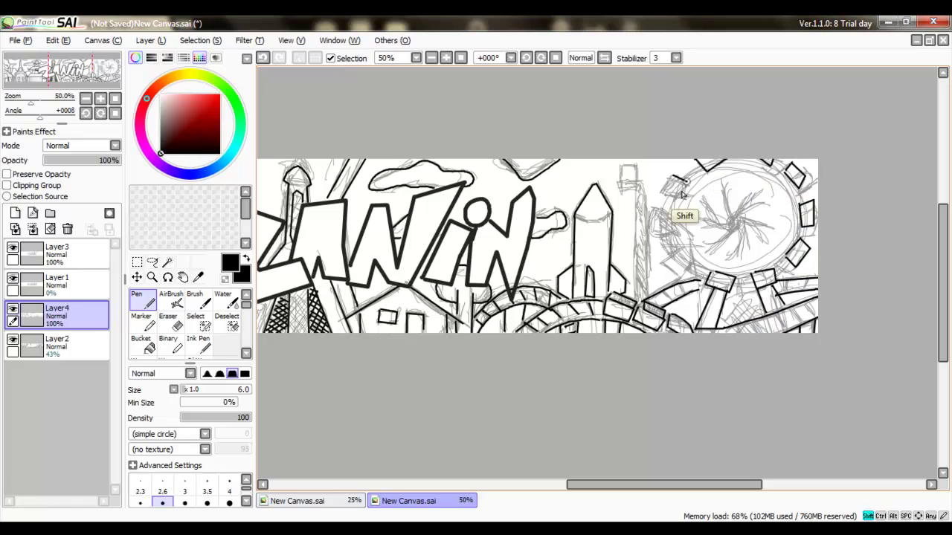
- Ink the Ferris wheel's left cabins and the slim capped tower next to the rocket
mouse_move(664, 295)
left_mouse_down()
mouse_move(730, 290)
mouse_move(734, 172)
left_mouse_up()
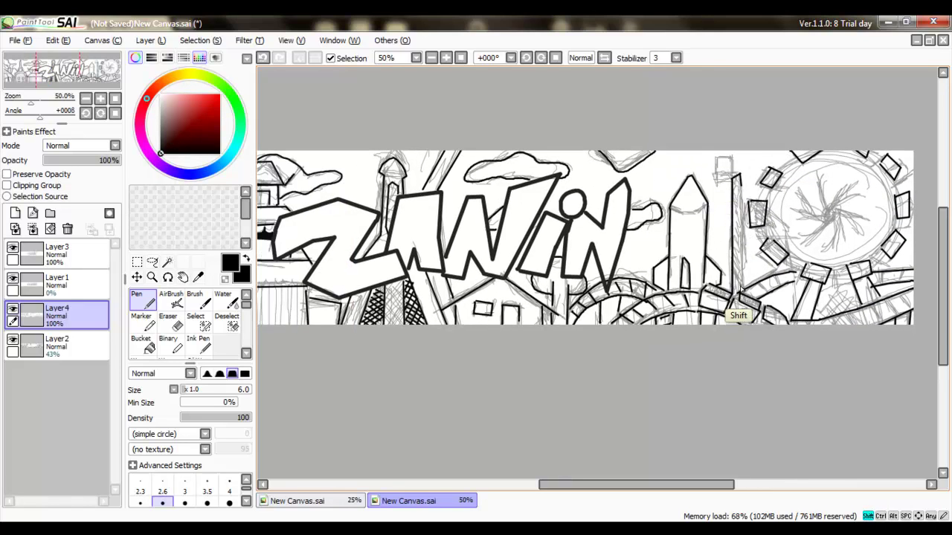
left_click(716, 175, "shift")
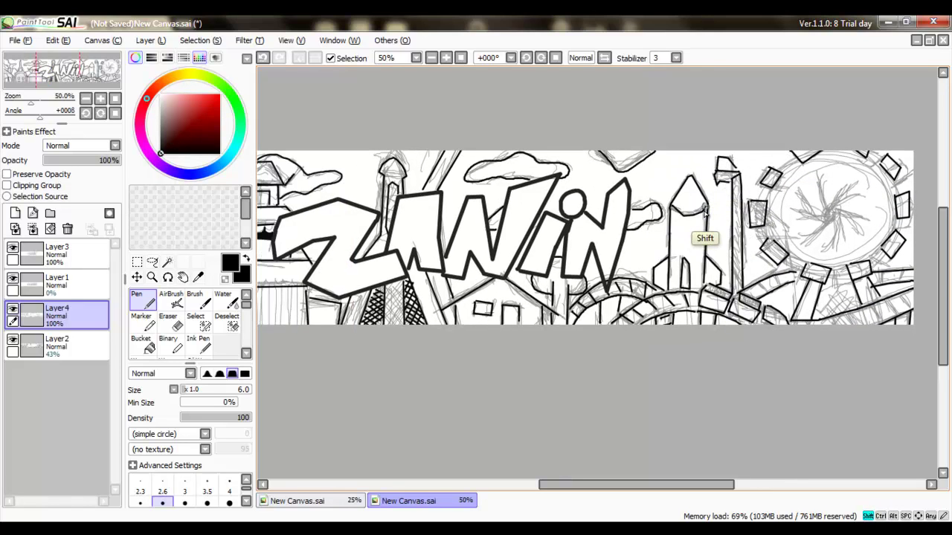
mouse_move(701, 238)
left_mouse_down()
mouse_move(765, 260)
mouse_move(618, 295)
left_mouse_up()
key("shift")
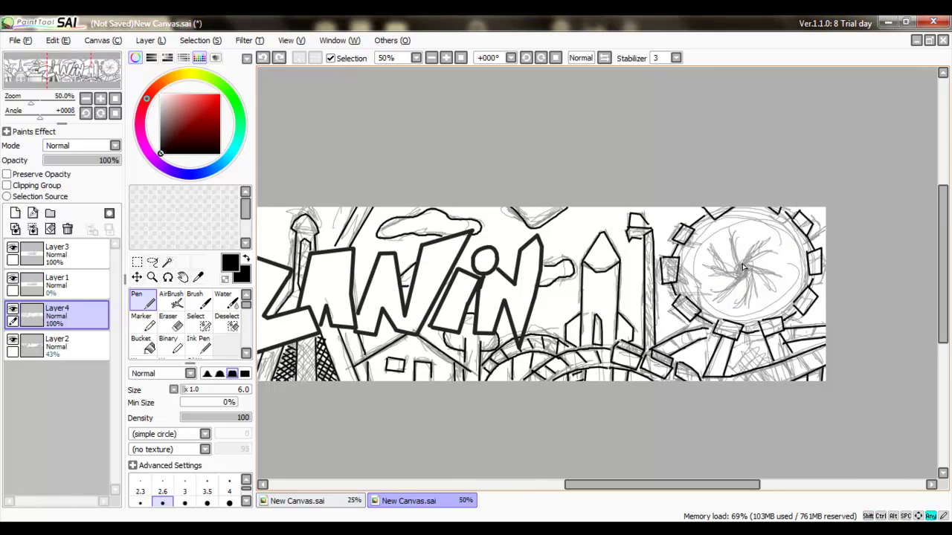
- Ink the hub at the Ferris wheel's centre and the bent spokes radiating from it
left_click_drag(742, 263, 747, 265)
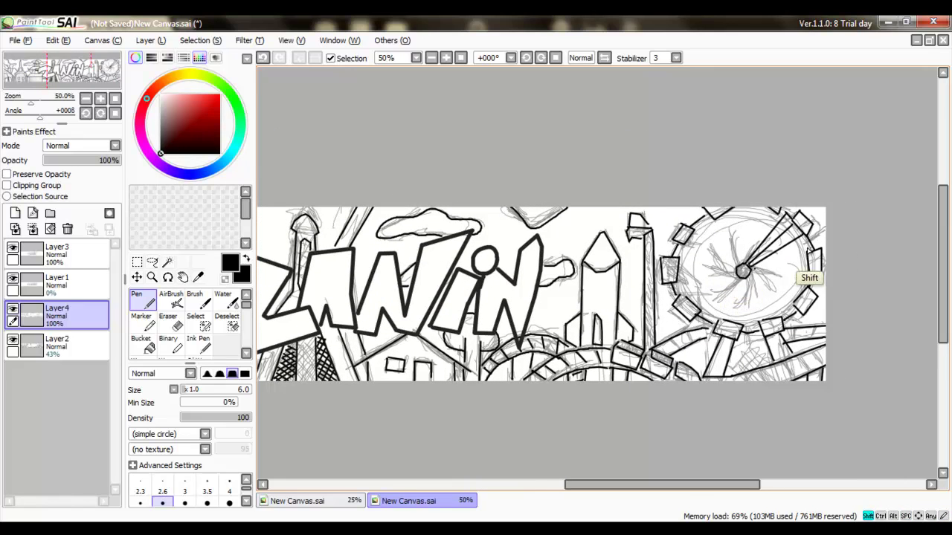
left_click(751, 239, "shift")
left_click(729, 228, "shift")
mouse_move(742, 272)
left_mouse_down()
mouse_move(753, 309)
mouse_move(782, 269)
mouse_move(699, 278)
mouse_move(773, 232)
left_mouse_up()
- Ink the vertical planks on the wall beneath the pagoda's lower roof
scroll(479, 326, "left", 10)
scroll(480, 325, "down", 2)
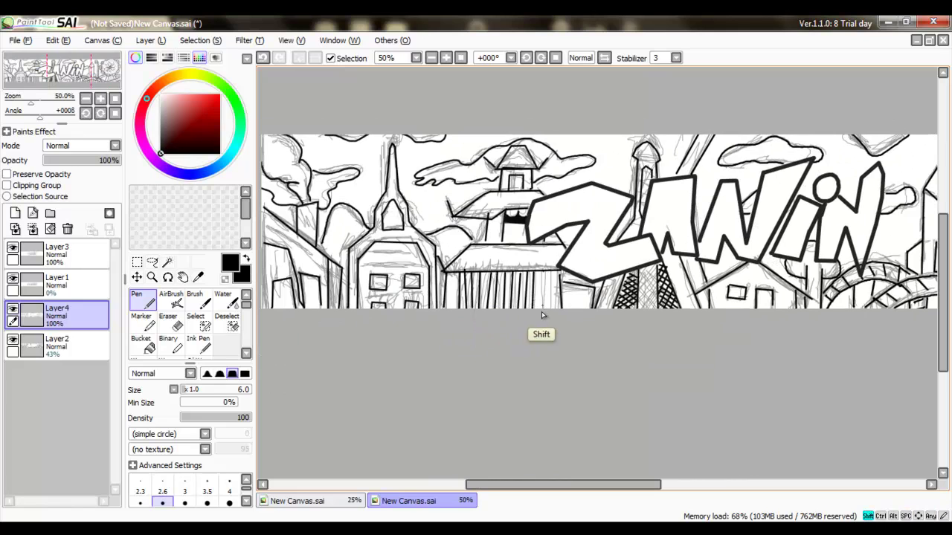
scroll(550, 327, "right", 9)
scroll(550, 327, "up", 3)
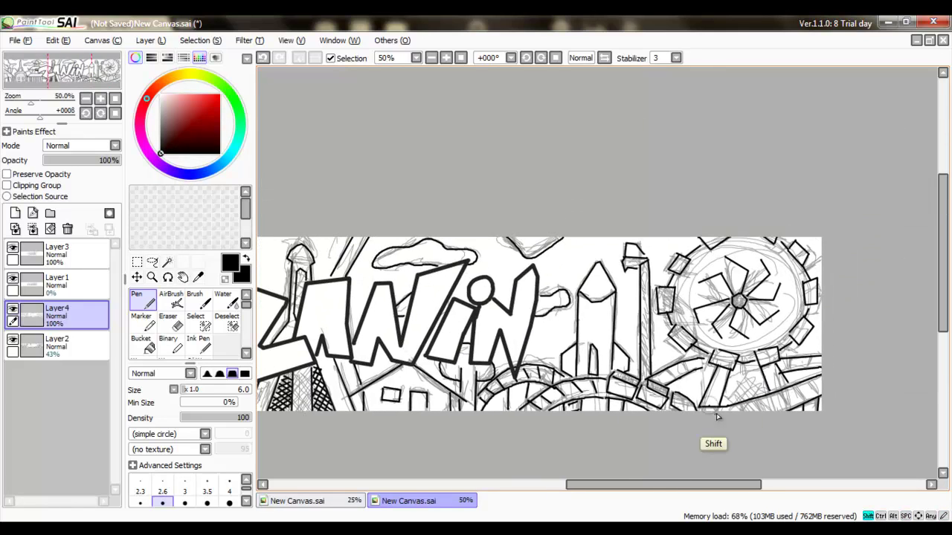
mouse_move(30, 102)
left_mouse_down()
mouse_move(46, 101)
mouse_move(22, 101)
left_mouse_up()
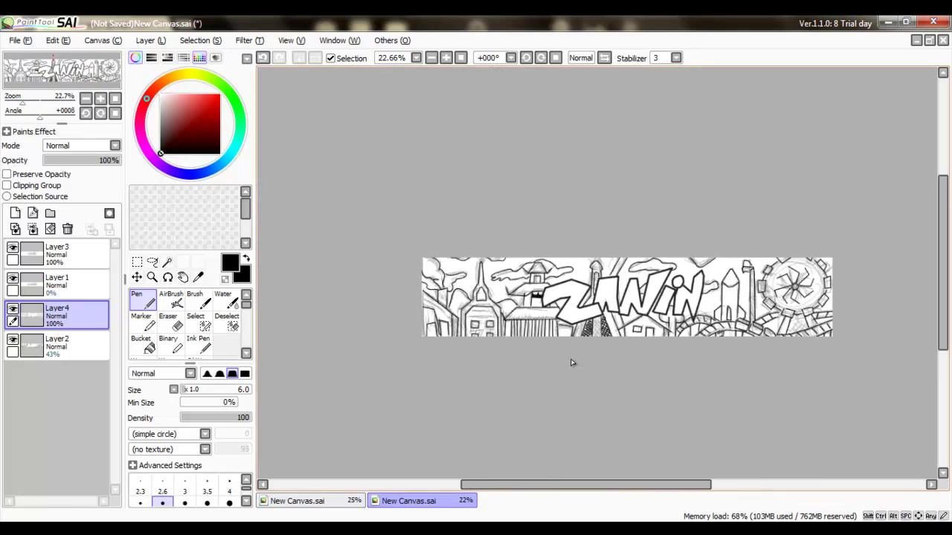
left_click(57, 342)
left_click_drag(76, 160, 90, 159)
key("e")
mouse_move(797, 297)
left_mouse_down()
mouse_move(777, 286)
mouse_move(804, 278)
left_mouse_up()
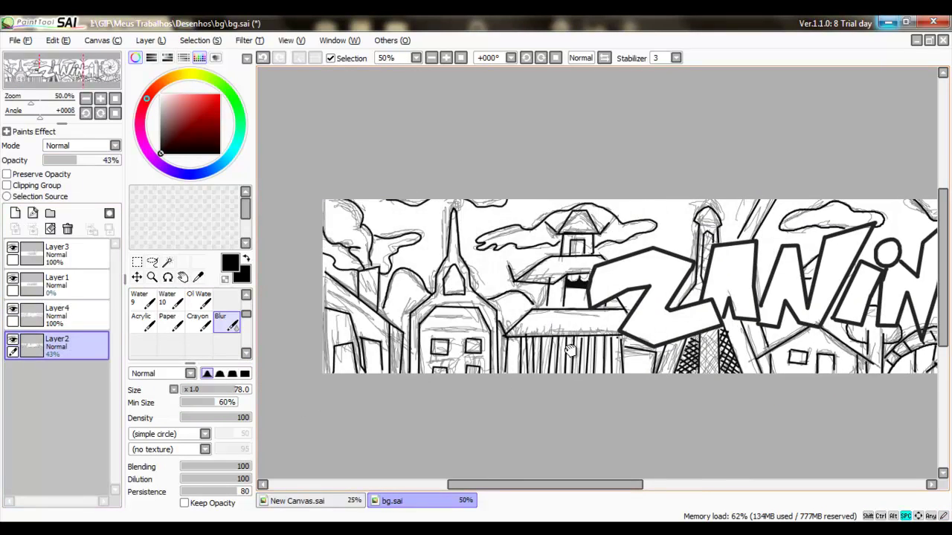
- Add a new layer and move it beneath the Layer2 sketch
left_click(15, 213)
left_click_drag(56, 346, 32, 394)
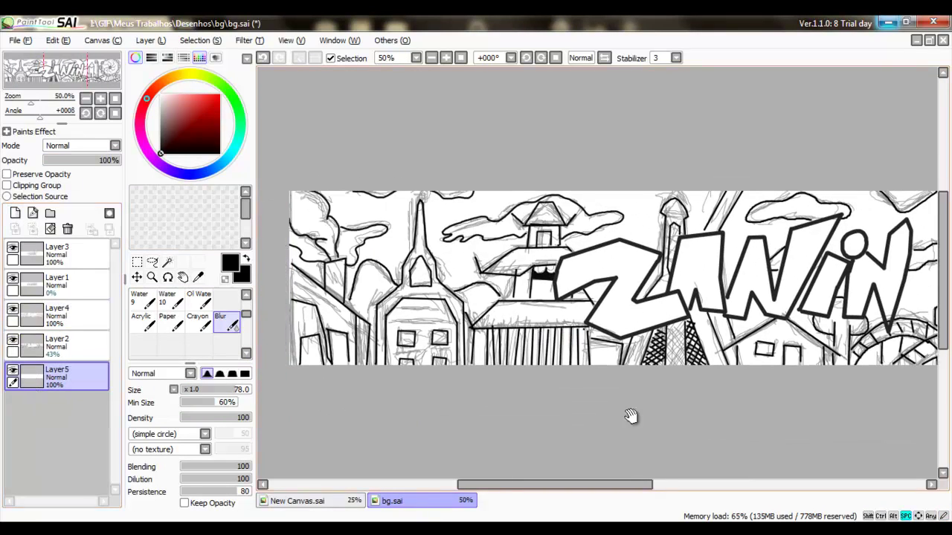
left_click_drag(630, 416, 622, 441)
- Choose a light cyan painting colour for the new bottom layer
left_click_drag(212, 83, 233, 149)
left_click(189, 104)
scroll(186, 320, "up", 3)
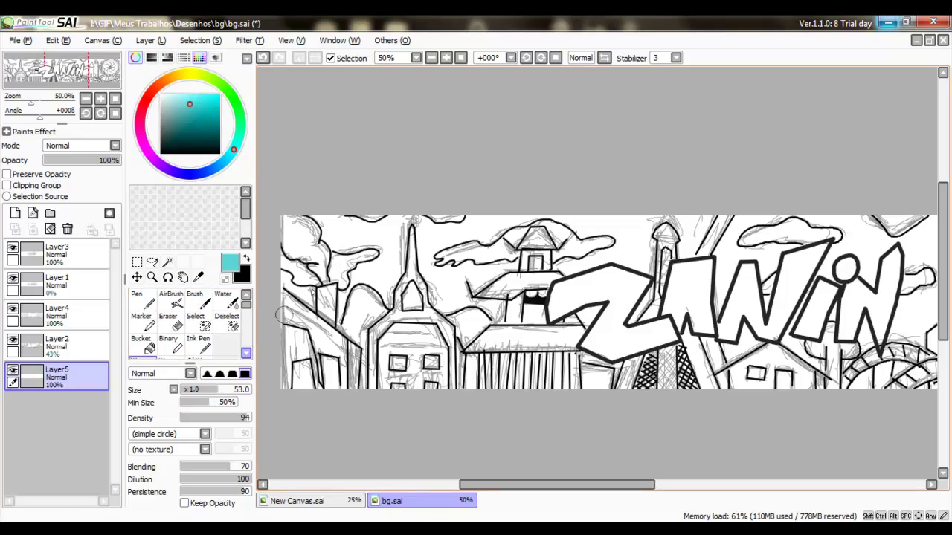
- Paint the sky cyan with the Pen between the chimney smoke and the pointed church spire
left_click(142, 299)
mouse_move(339, 295)
left_mouse_down()
mouse_move(342, 319)
mouse_move(478, 221)
left_mouse_up()
left_click_drag(386, 299, 401, 261)
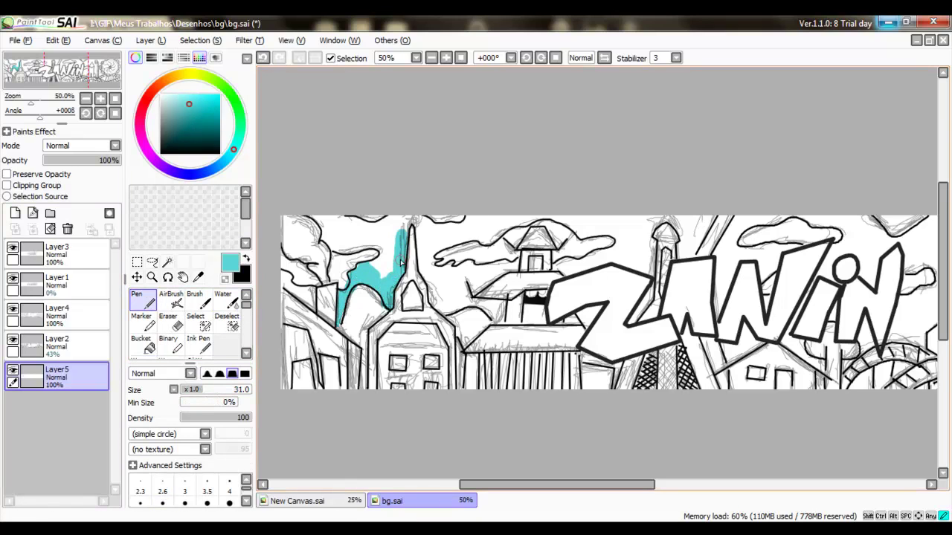
left_click_drag(399, 227, 392, 238)
key("ctrl+z")
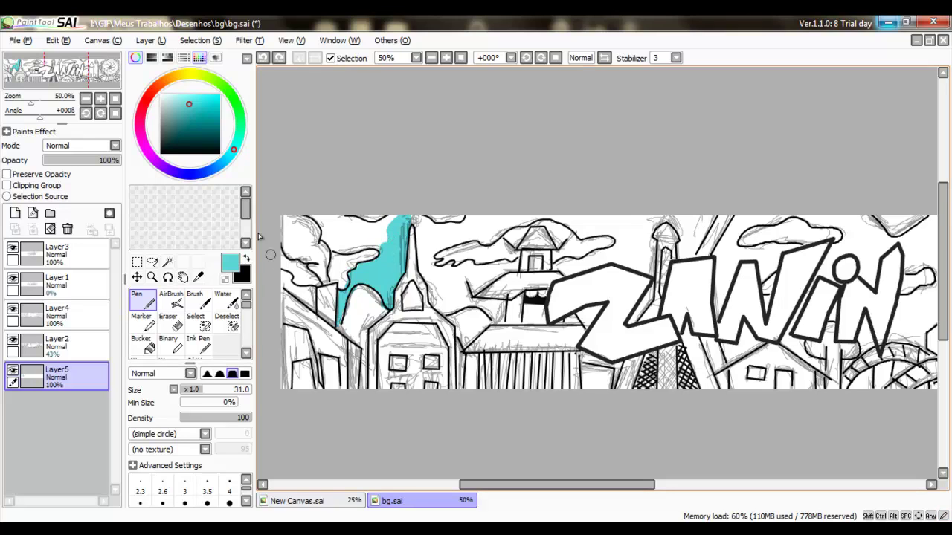
- Fill the sky cyan around the smoke, clouds and pagoda, up to the first graffiti letter
mouse_move(316, 281)
left_mouse_down()
mouse_move(320, 227)
mouse_move(380, 239)
mouse_move(341, 223)
mouse_move(373, 236)
mouse_move(337, 184)
mouse_move(345, 174)
mouse_move(352, 243)
mouse_move(417, 253)
mouse_move(362, 240)
mouse_move(366, 186)
mouse_move(401, 180)
left_mouse_up()
left_click_drag(378, 234, 431, 205)
left_click_drag(438, 165, 470, 196)
left_click_drag(527, 207, 601, 201)
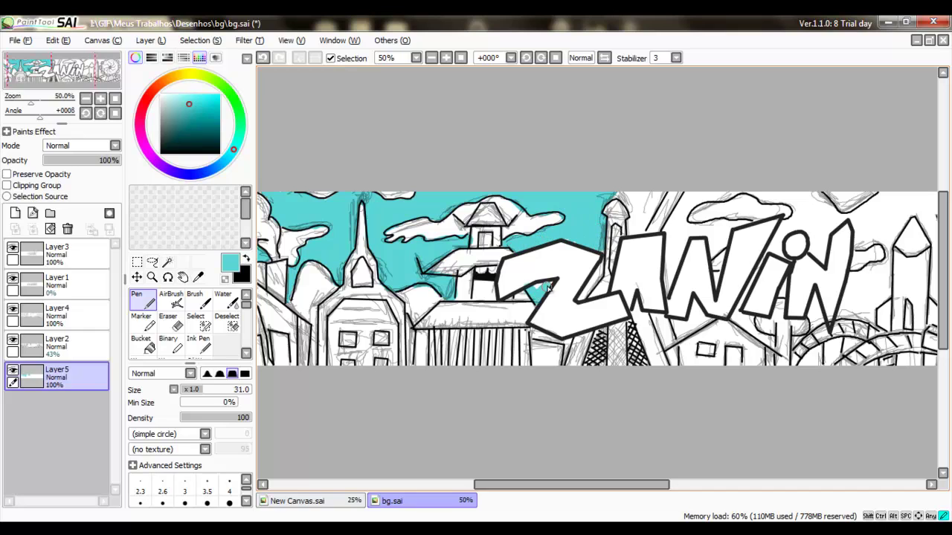
key("Right")
key("Down")
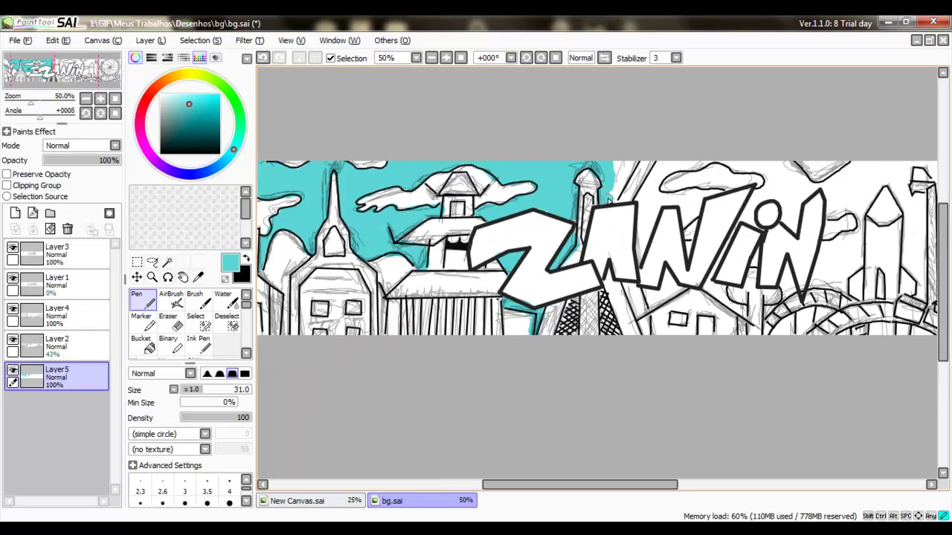
- Paint the cyan sky behind the domed tower and around the cloud above the last graffiti letters
key("Right")
key("Right")
key("Right")
key("Right")
key("Down")
mouse_move(529, 215)
left_mouse_down()
mouse_move(525, 141)
mouse_move(647, 121)
mouse_move(668, 173)
mouse_move(661, 204)
left_mouse_up()
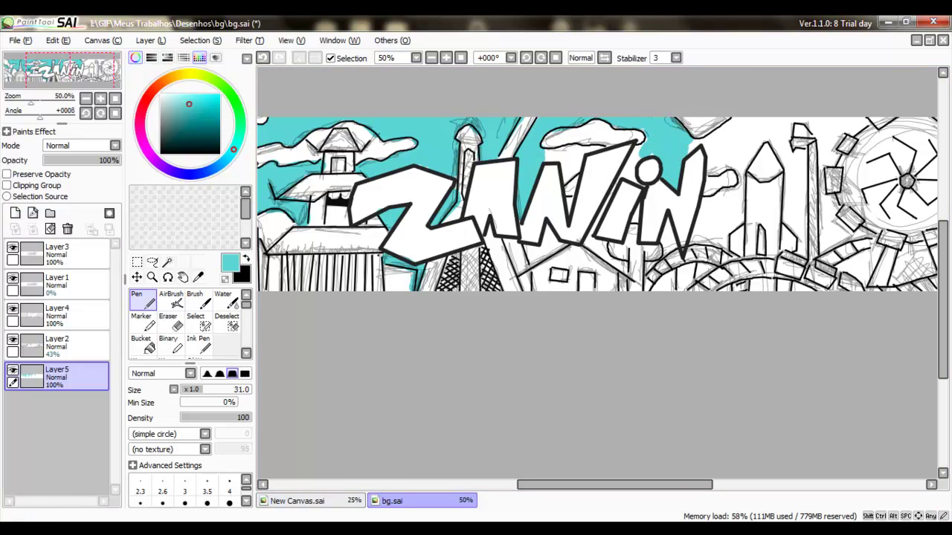
left_click_drag(561, 185, 565, 173)
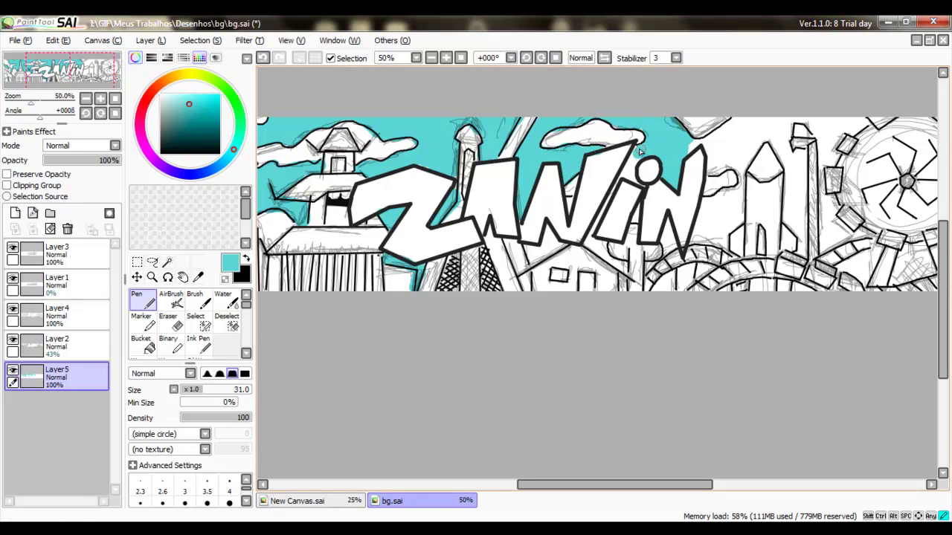
- Reduce the Pen size to 14 and fill the small sky gaps beneath the lettering, above the house roof and under the coaster track
key("bracketleft")
key("bracketleft")
key("bracketleft")
key("bracketleft")
key("bracketleft")
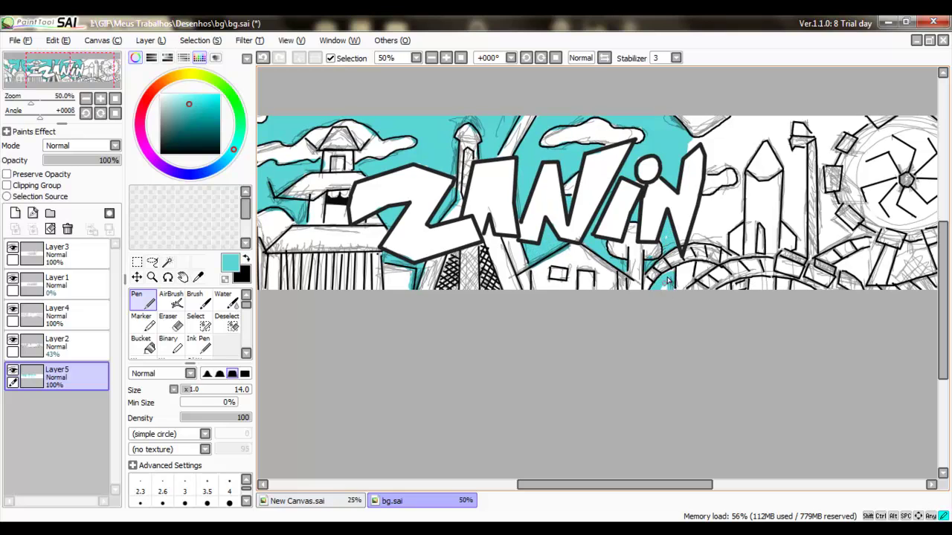
left_click(453, 243, "alt")
left_click_drag(712, 158, 626, 202)
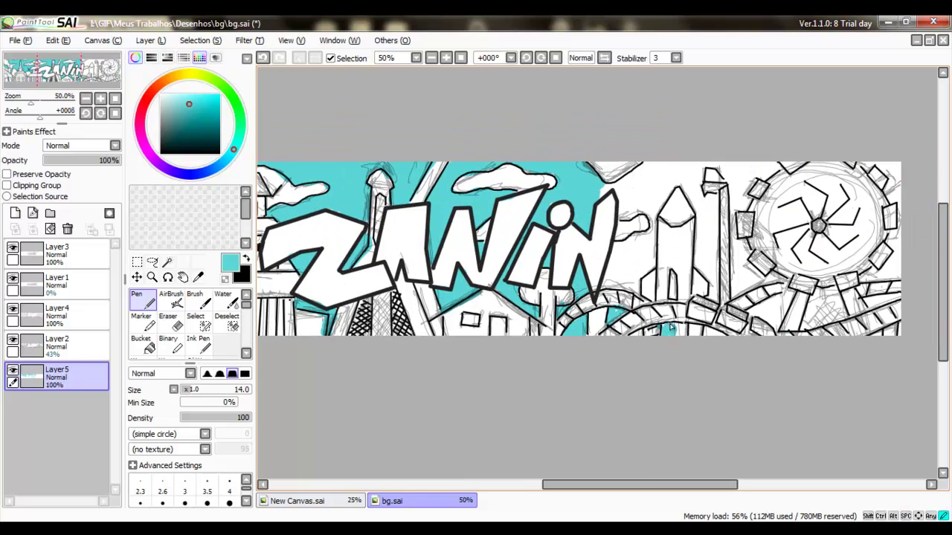
- Paint the sky cyan around the rocket and the tall post beside the Ferris wheel, using Pen size 24
left_click_drag(706, 325, 675, 364)
left_click_drag(604, 292, 584, 312)
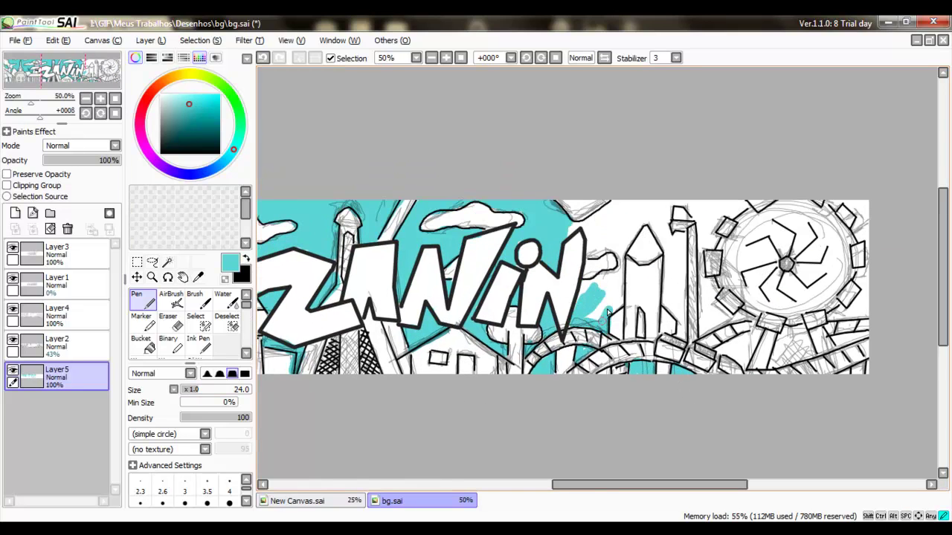
mouse_move(623, 251)
left_mouse_down()
mouse_move(607, 245)
mouse_move(603, 216)
mouse_move(541, 252)
left_mouse_up()
mouse_move(611, 231)
left_mouse_down()
mouse_move(641, 245)
mouse_move(658, 361)
left_mouse_up()
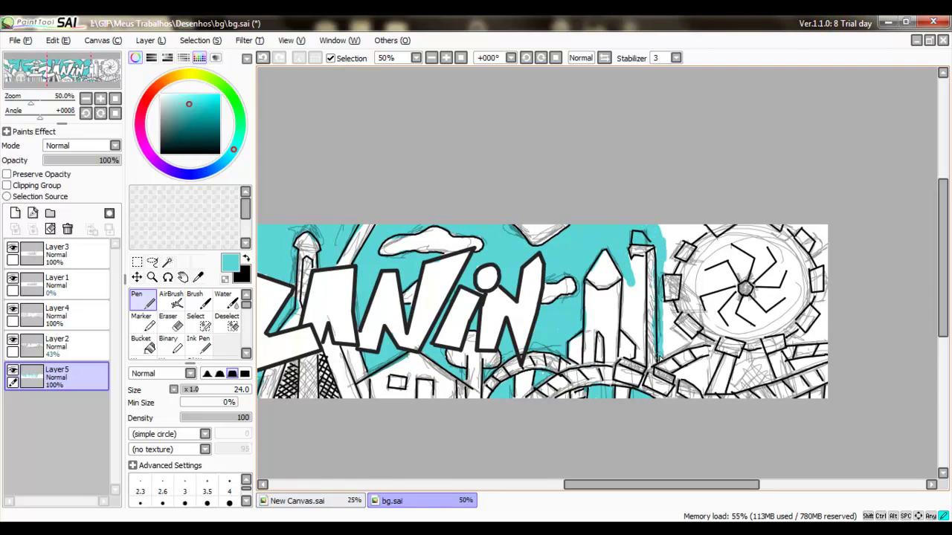
mouse_move(640, 289)
left_mouse_down()
mouse_move(636, 334)
mouse_move(645, 357)
left_mouse_up()
- Fill the sky around the Ferris wheel and the coaster tracks with cyan, erasing spill over the line art
key("e")
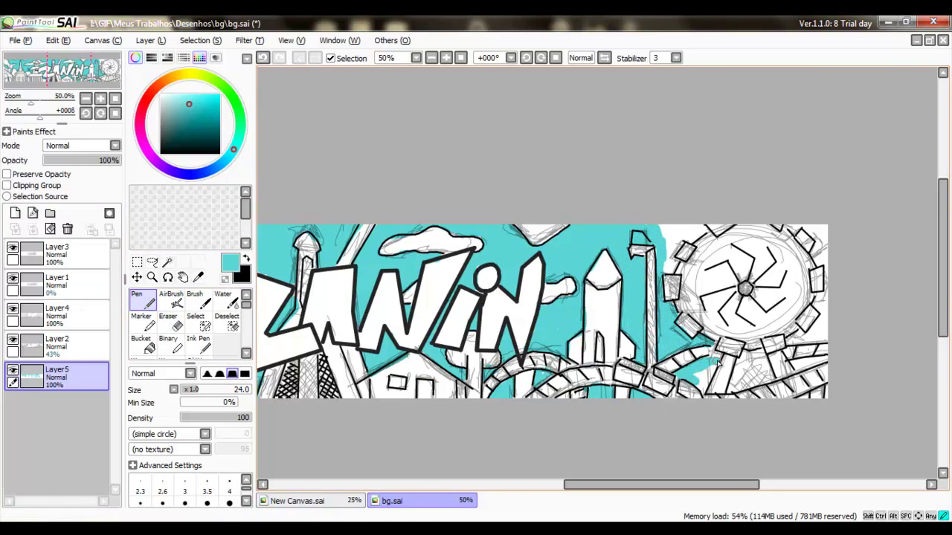
key("n")
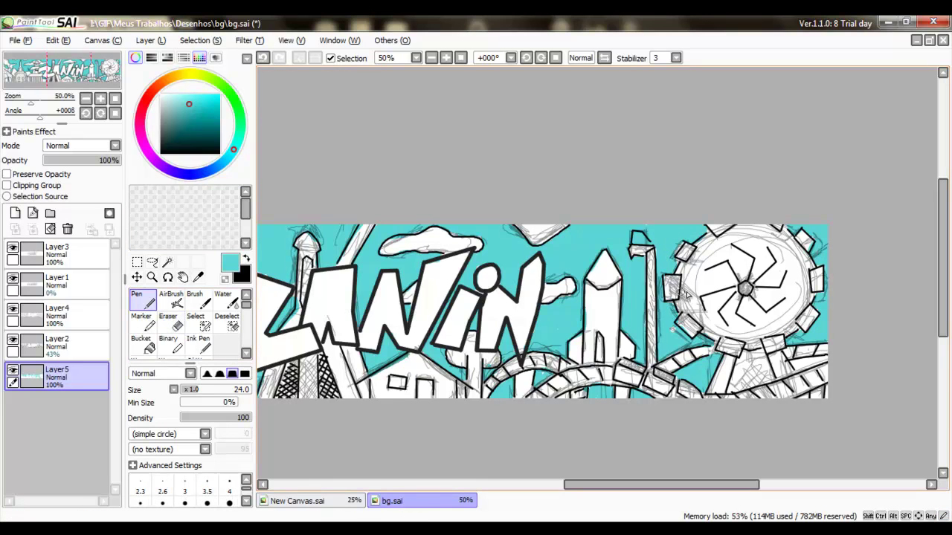
left_click_drag(741, 359, 769, 381)
scroll(827, 361, "left", 10)
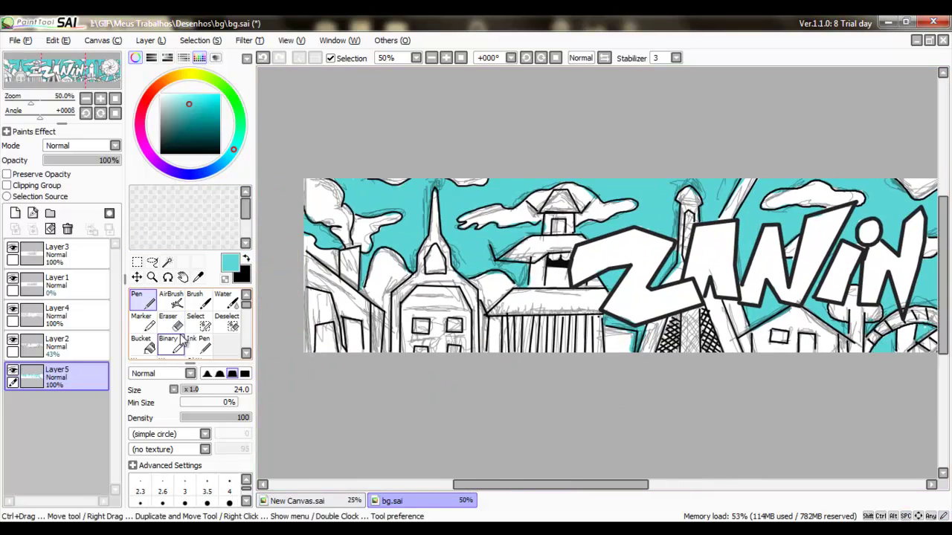
key("e")
scroll(666, 331, "right", 5)
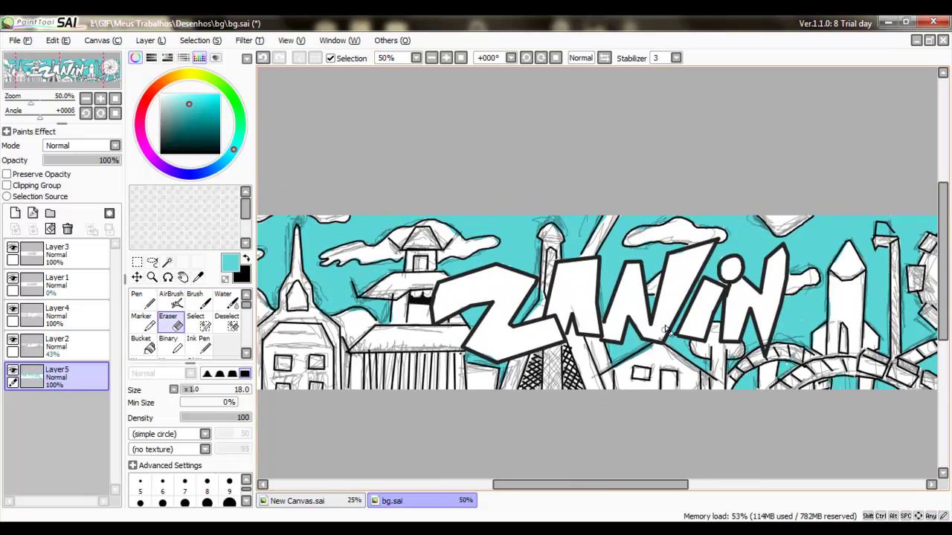
scroll(779, 337, "left", 2)
scroll(779, 336, "down", 2)
- Add a new layer above Layer4 and fill the graffiti lettering with dark yellow using the Pen
left_click(15, 212)
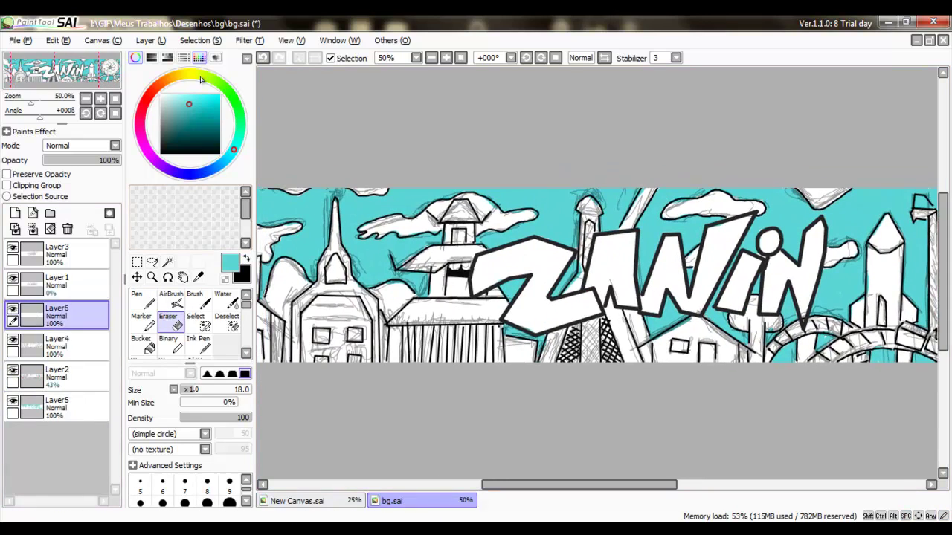
left_click(186, 74)
left_click(208, 106)
key("n")
mouse_move(497, 255)
left_mouse_down()
mouse_move(475, 282)
mouse_move(530, 248)
left_mouse_up()
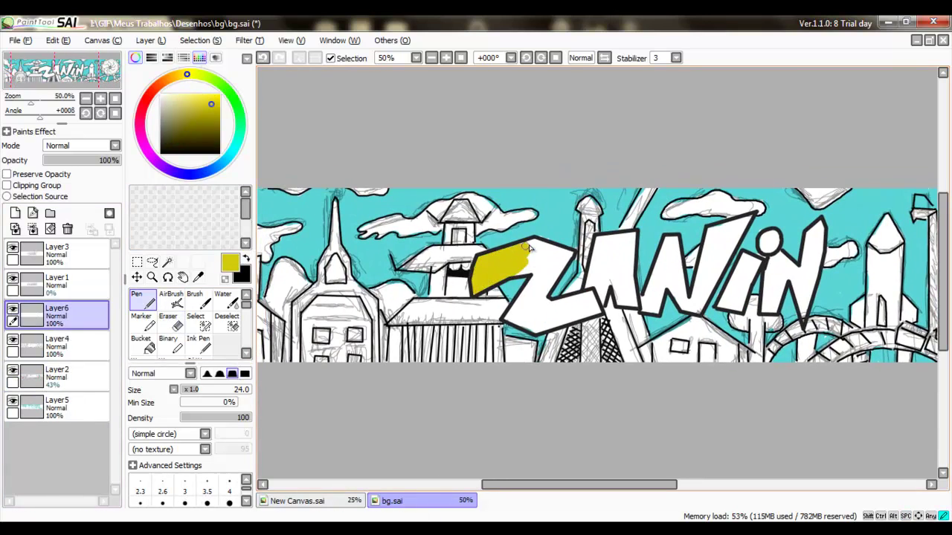
mouse_move(565, 290)
left_mouse_down()
mouse_move(531, 258)
mouse_move(510, 308)
mouse_move(570, 307)
mouse_move(619, 243)
mouse_move(608, 245)
mouse_move(688, 266)
mouse_move(723, 239)
mouse_move(810, 305)
mouse_move(817, 230)
left_mouse_up()
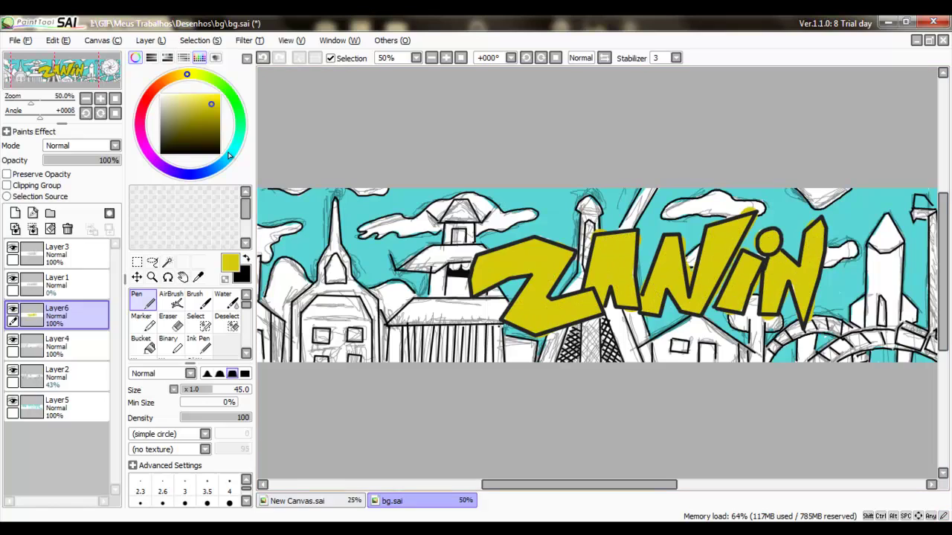
- Choose a slightly lighter yellow and paint rounded highlight patches on the graffiti letters
left_click(211, 104)
left_click_drag(507, 251, 533, 254)
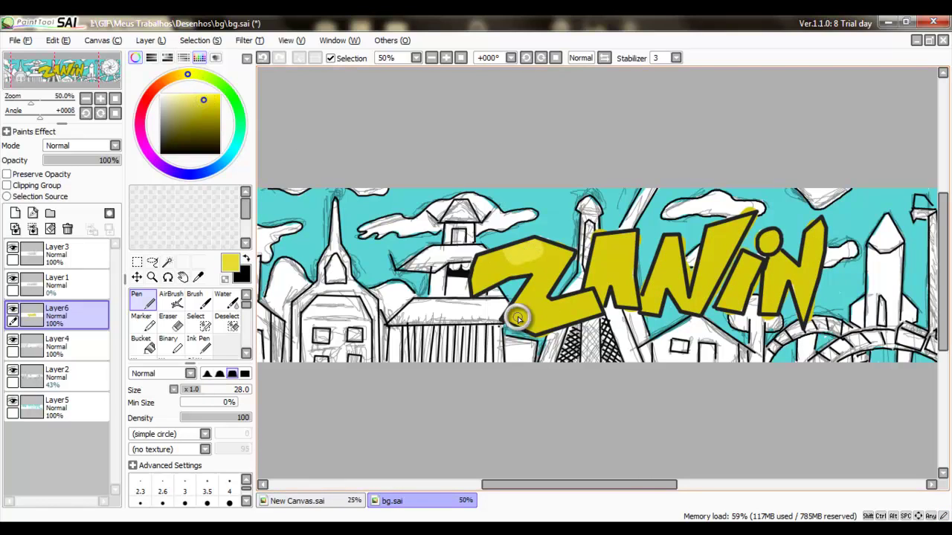
left_click_drag(516, 315, 562, 327)
left_click_drag(476, 275, 487, 290)
mouse_move(591, 277)
left_mouse_down()
mouse_move(598, 300)
mouse_move(645, 309)
left_mouse_up()
left_click_drag(693, 305, 705, 284)
left_click_drag(779, 272, 803, 316)
left_click_drag(818, 257, 818, 224)
- Soften the highlight patches on the letters with the Blur brush
scroll(186, 327, "down", 2)
left_click(220, 343)
key("ctrl+plus")
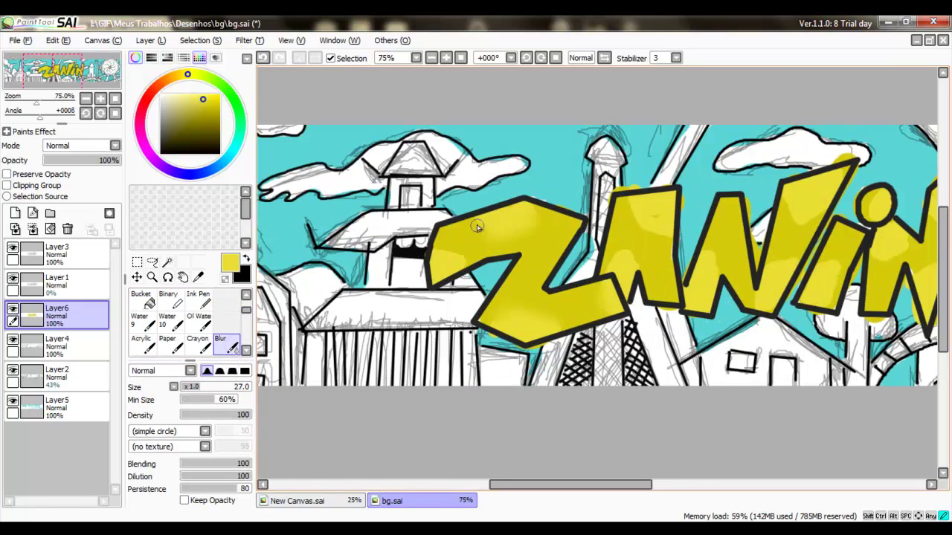
- Outline the highlight patches with thin pale yellow Ink Pen lines of size 2.2 and blur them into the letters
left_click(198, 298)
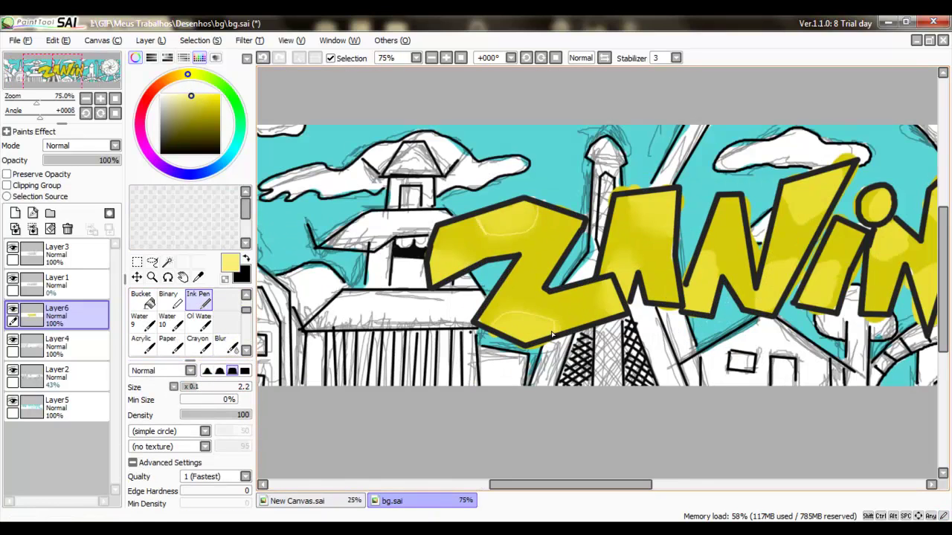
left_click_drag(646, 230, 449, 204)
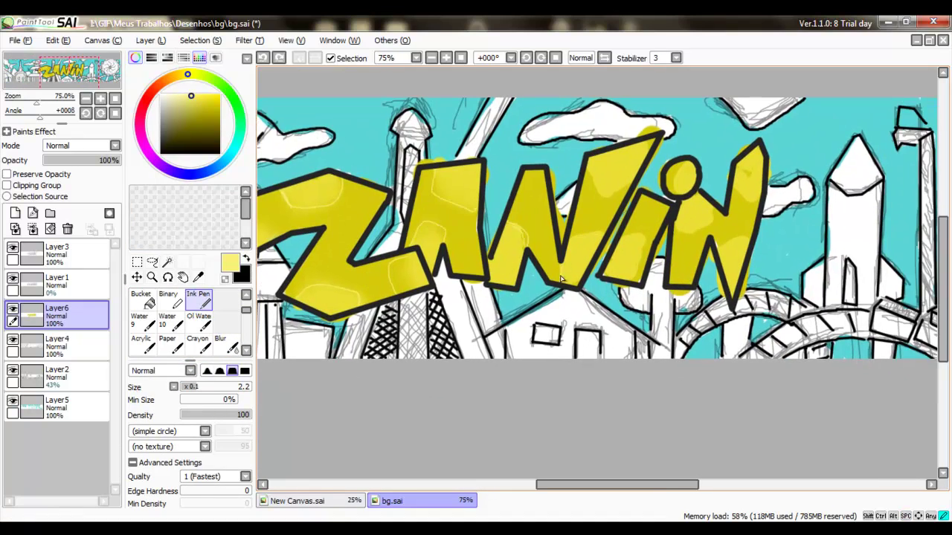
key("b")
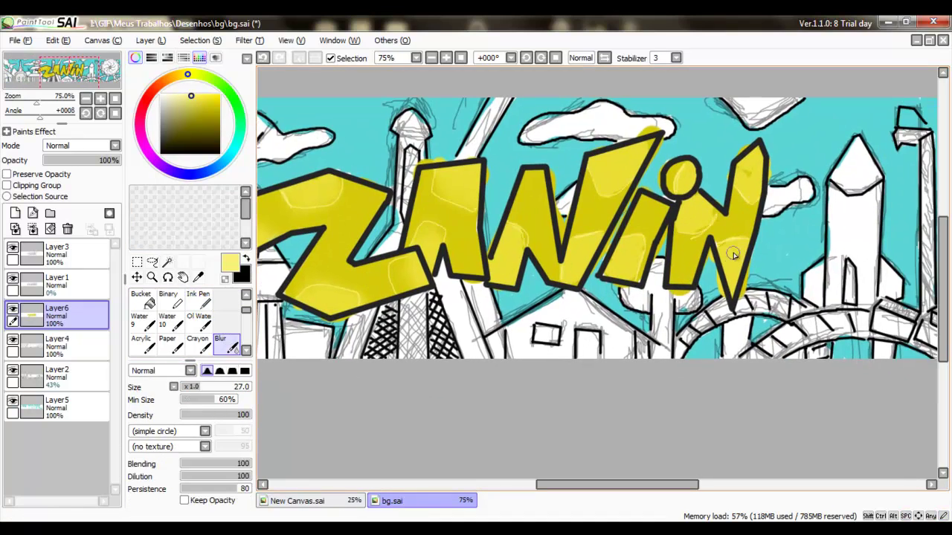
left_click_drag(428, 286, 537, 292)
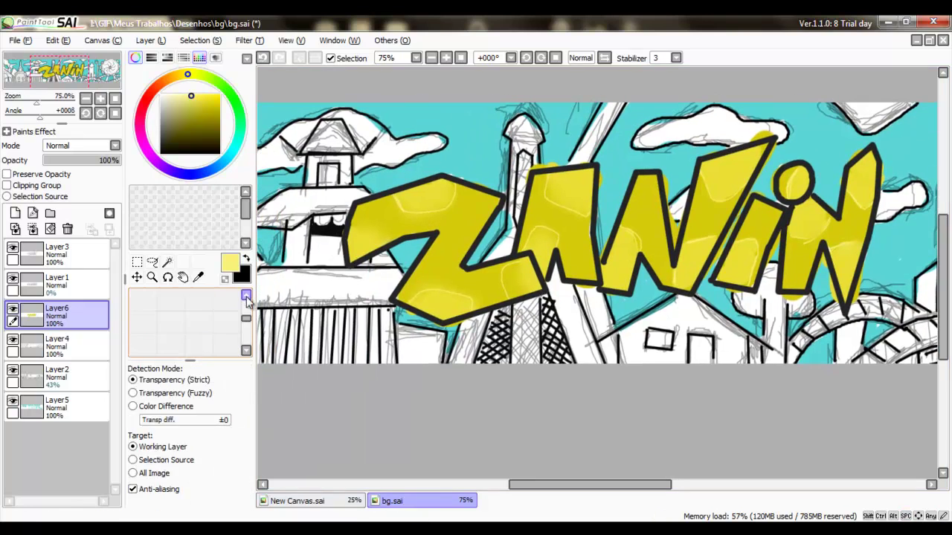
- Erase the yellow spill outside the lettering, and add blurred pale yellow spots inside the highlight patches
key("e")
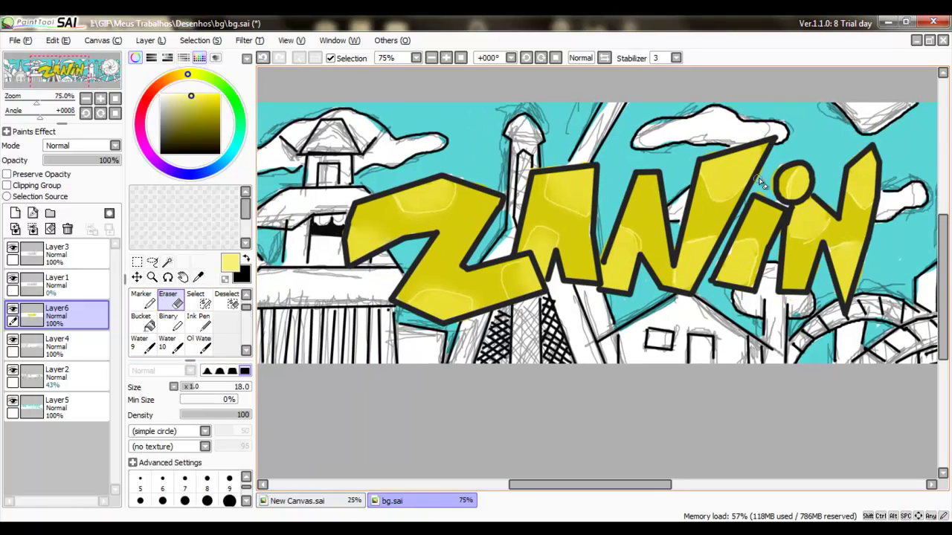
key("b")
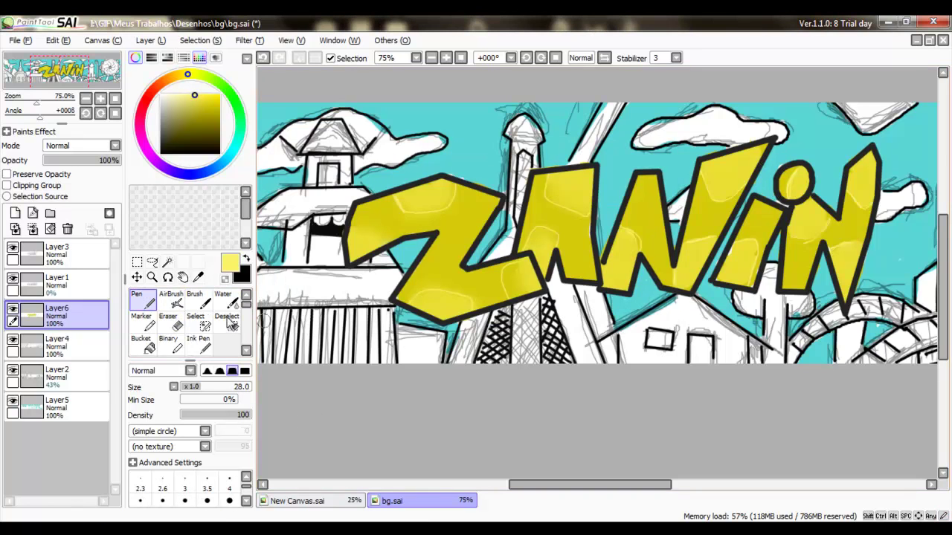
left_click_drag(523, 264, 458, 258)
key("n")
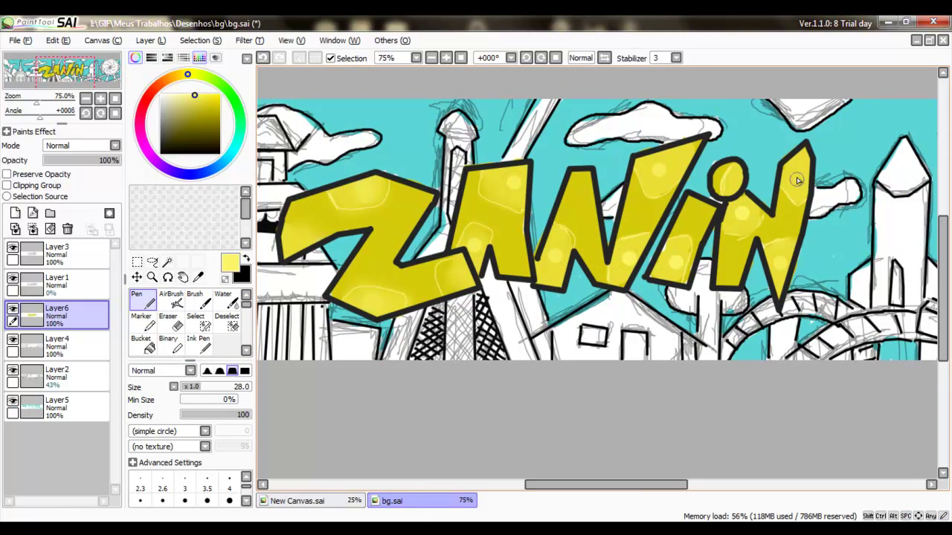
key("b")
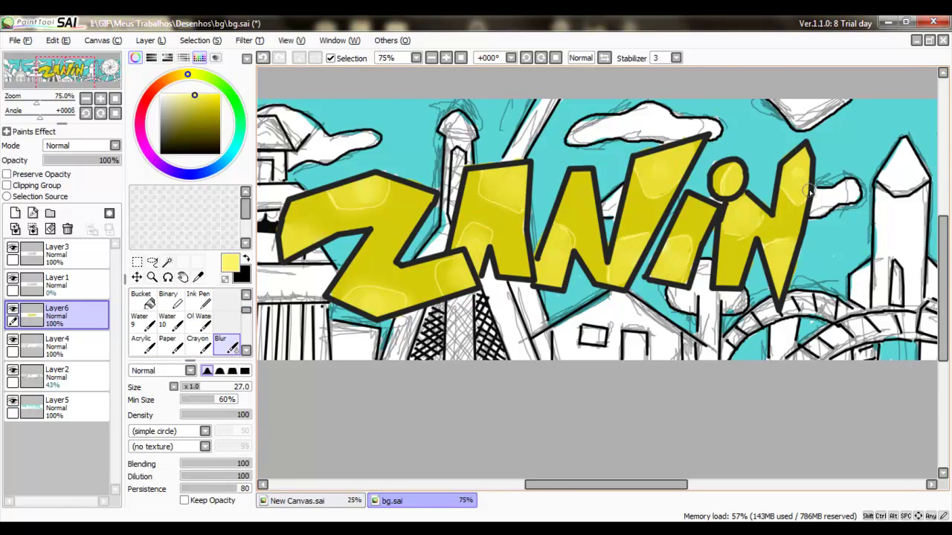
left_click_drag(267, 389, 309, 410)
- Add a new layer above Layer4 and airbrush a very pale yellow glow around the graffiti lettering at size 80
key("v")
left_click(181, 95)
left_click(56, 343)
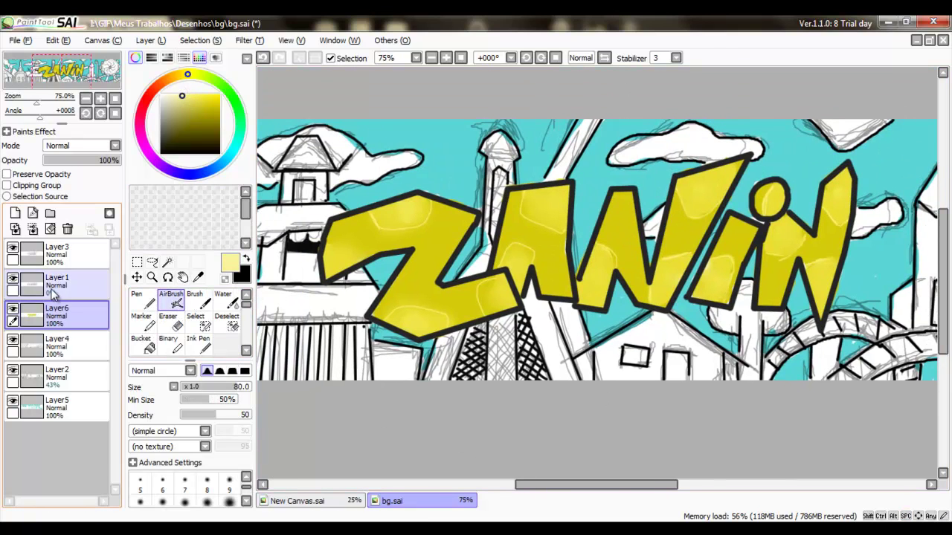
left_click(15, 213)
mouse_move(301, 261)
left_mouse_down()
mouse_move(328, 234)
mouse_move(457, 207)
mouse_move(499, 251)
mouse_move(572, 182)
mouse_move(667, 191)
mouse_move(646, 312)
mouse_move(513, 319)
mouse_move(357, 297)
mouse_move(308, 245)
left_mouse_up()
mouse_move(620, 285)
left_mouse_down()
mouse_move(703, 303)
mouse_move(765, 208)
mouse_move(824, 321)
mouse_move(792, 312)
left_mouse_up()
key("ctrl")
scroll(792, 312, "down", 3)
- Add a new layer beneath Layer5 and paint the pagoda's three roofs dark brown with the Pen
left_click(57, 439)
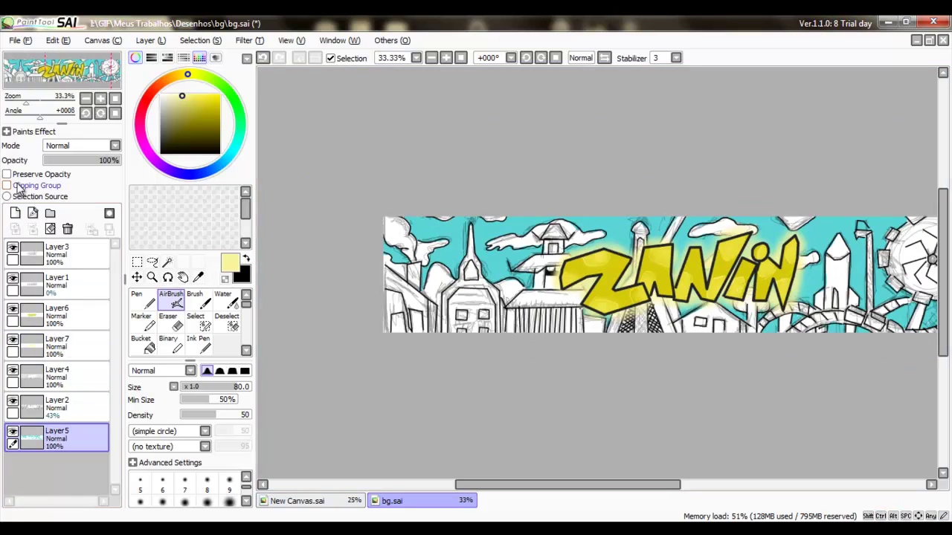
left_click(15, 214)
left_click_drag(57, 439, 57, 468)
scroll(425, 322, "up", 1)
key("n")
mouse_move(364, 316)
left_mouse_down()
mouse_move(385, 300)
mouse_move(356, 323)
mouse_move(451, 285)
mouse_move(498, 290)
mouse_move(419, 319)
mouse_move(495, 321)
mouse_move(573, 293)
mouse_move(456, 312)
left_mouse_up()
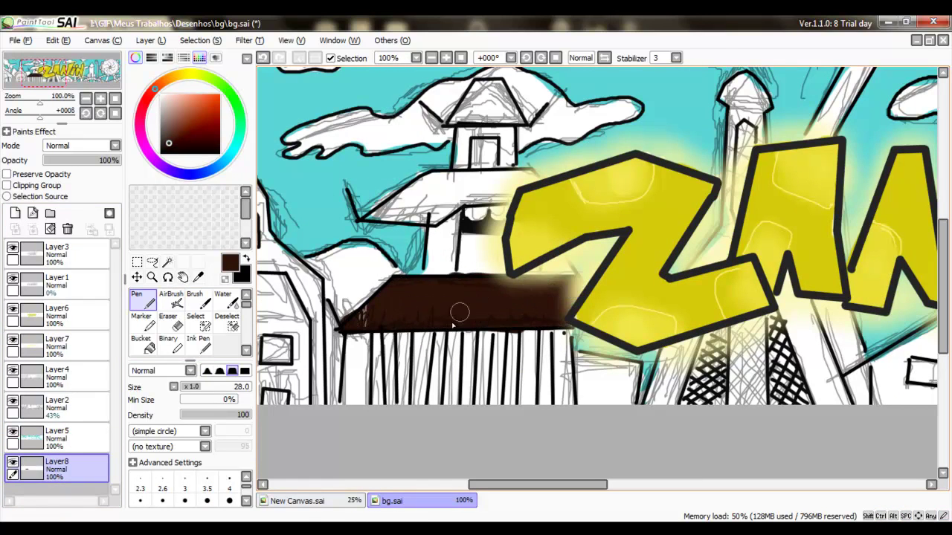
mouse_move(416, 186)
left_mouse_down()
mouse_move(377, 213)
mouse_move(433, 182)
mouse_move(478, 198)
left_mouse_up()
mouse_move(468, 89)
left_mouse_down()
mouse_move(485, 107)
mouse_move(494, 72)
left_mouse_up()
- Clean up the colour spill along the pagoda roof edges on Layer8 and Layer5, and touch up the middle roof in brown
key("e")
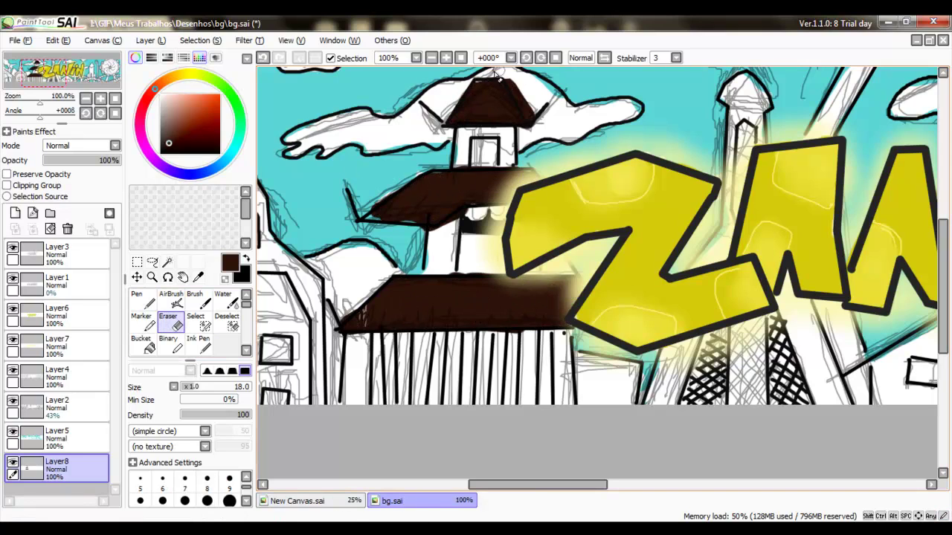
left_click(397, 191, "ctrl+shift")
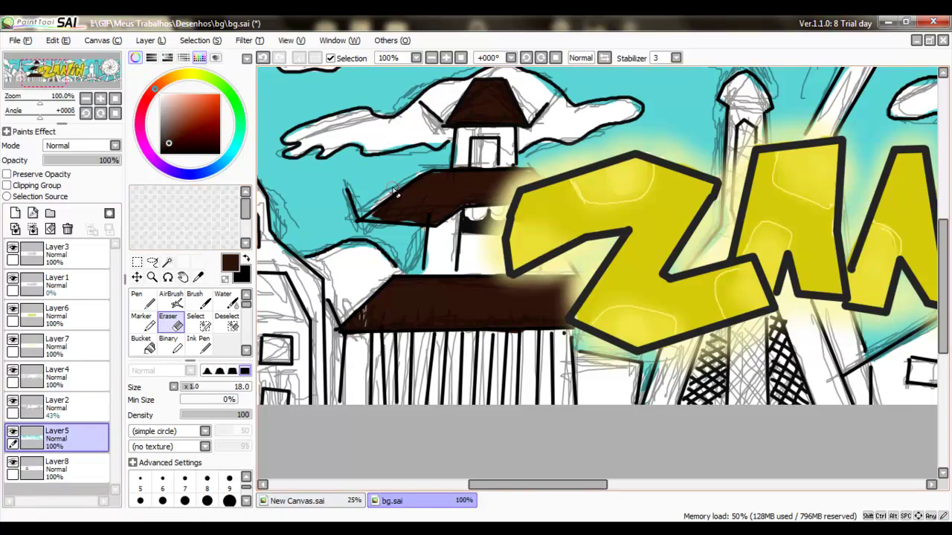
key("n")
left_click(360, 172, "alt")
left_click(361, 212, "ctrl+shift")
left_click(361, 213, "alt")
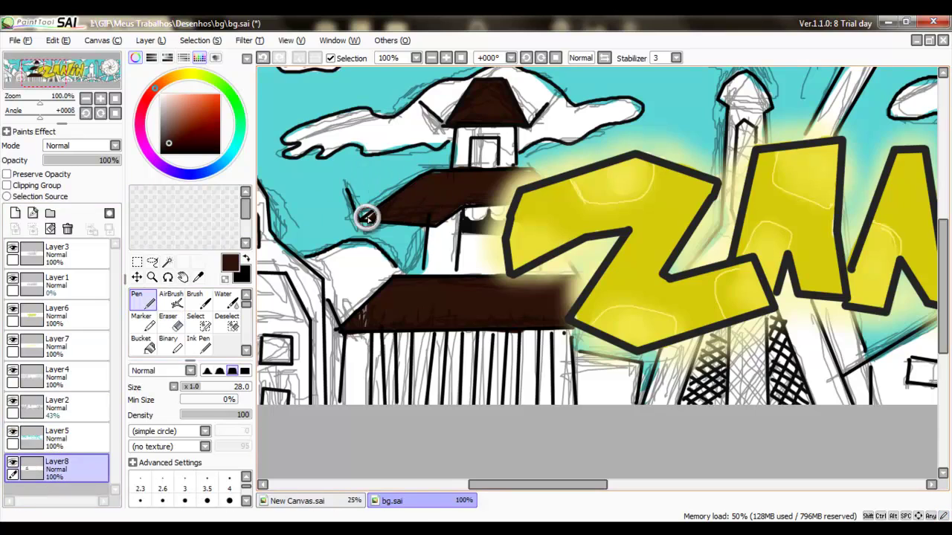
left_click_drag(361, 213, 513, 212)
- Add soft lighter brown highlight streaks to the pagoda's lower roofs
key("b")
left_click_drag(517, 325, 604, 181)
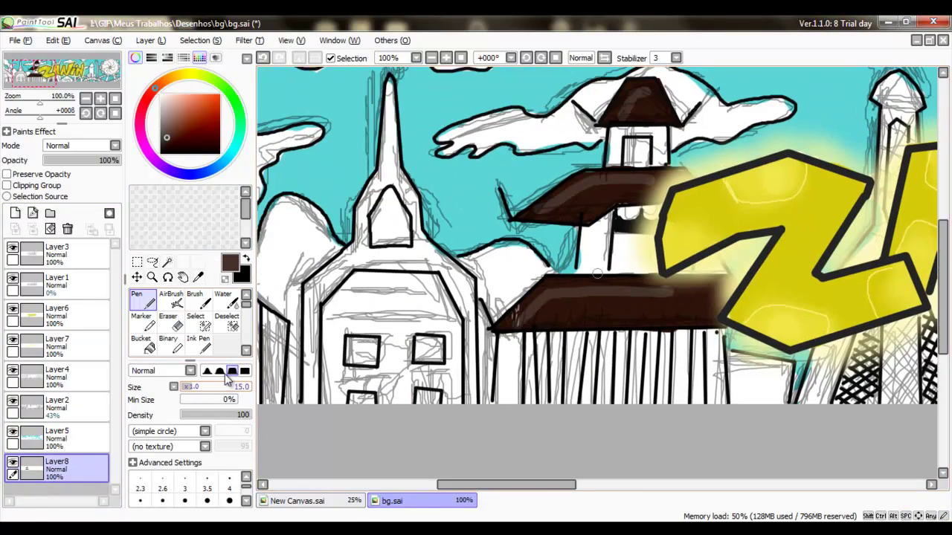
left_click_drag(565, 285, 696, 363)
- Add a new layer beneath Layer8 and paint the smoke and clouds light pinkish grey with the Pen at size 15
left_click(15, 213)
left_click(163, 102)
scroll(189, 320, "up", 3)
key("n")
mouse_move(267, 163)
left_mouse_down()
mouse_move(290, 223)
mouse_move(342, 238)
mouse_move(312, 171)
mouse_move(383, 227)
mouse_move(314, 305)
left_mouse_up()
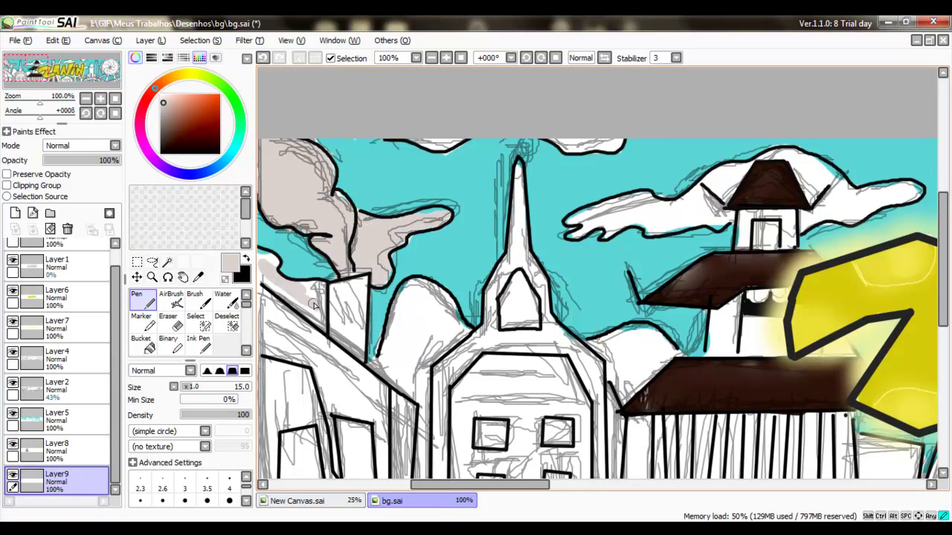
mouse_move(598, 225)
left_mouse_down()
mouse_move(732, 193)
mouse_move(578, 229)
left_mouse_up()
mouse_move(609, 189)
left_mouse_down()
mouse_move(644, 203)
mouse_move(654, 242)
mouse_move(762, 229)
left_mouse_up()
scroll(760, 230, "down", 2)
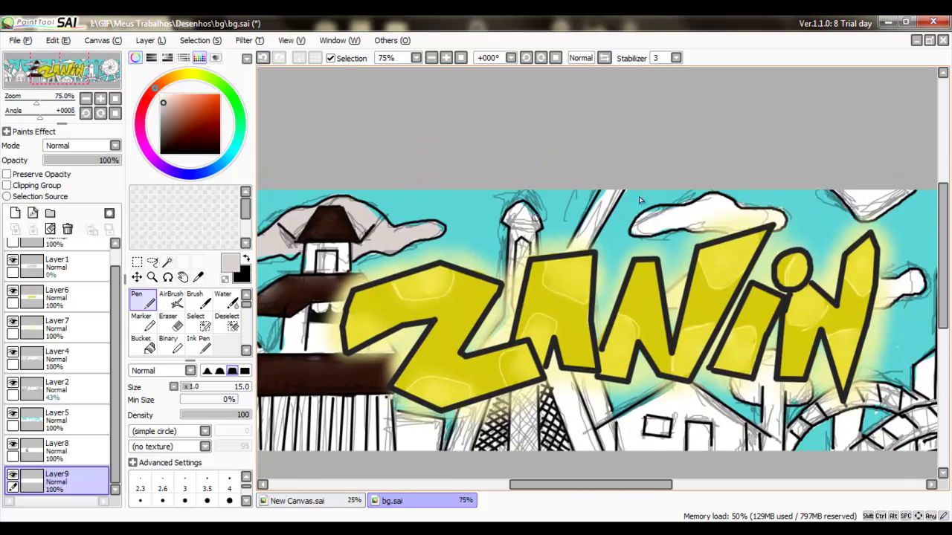
scroll(670, 216, "up", 1)
- Add paler highlight streaks to the smoke and clouds with the Pen at size 10 and soften them with Blur at size 7
mouse_move(692, 303)
left_mouse_down()
mouse_move(574, 232)
mouse_move(318, 204)
left_mouse_up()
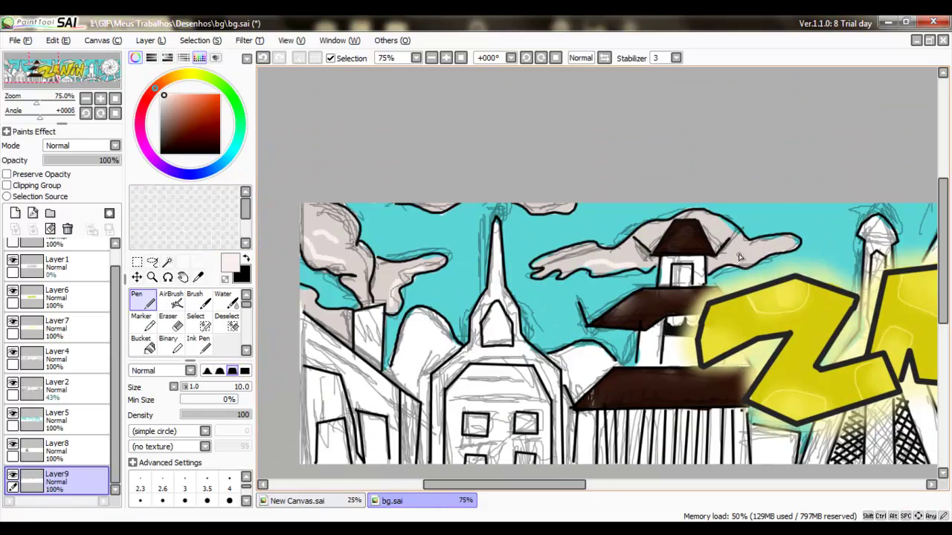
scroll(325, 319, "right", 5)
scroll(325, 318, "left", 5)
left_click(220, 338)
scroll(365, 272, "up", 3)
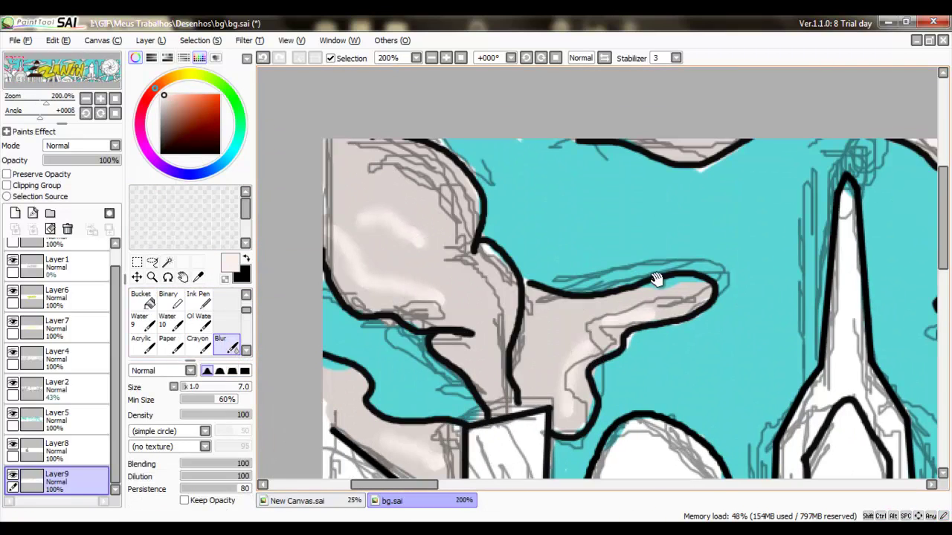
scroll(656, 280, "right", 5)
scroll(725, 328, "up", 1)
scroll(775, 367, "right", 10)
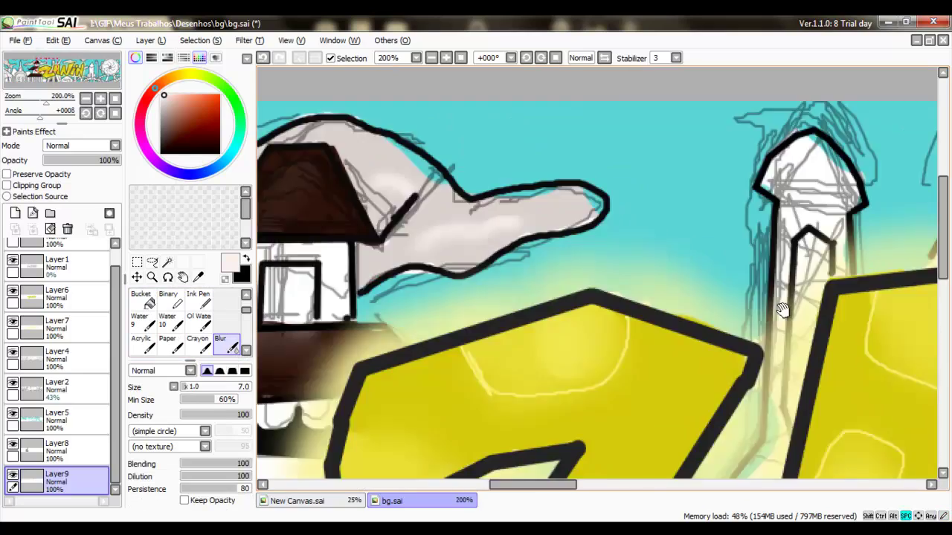
- Add a new layer beneath Layer9 and paint the church, chimney, lattice tower and lamp post grey with the Pen at size 15
scroll(773, 339, "down", 4)
scroll(773, 338, "right", 3)
scroll(773, 339, "left", 3)
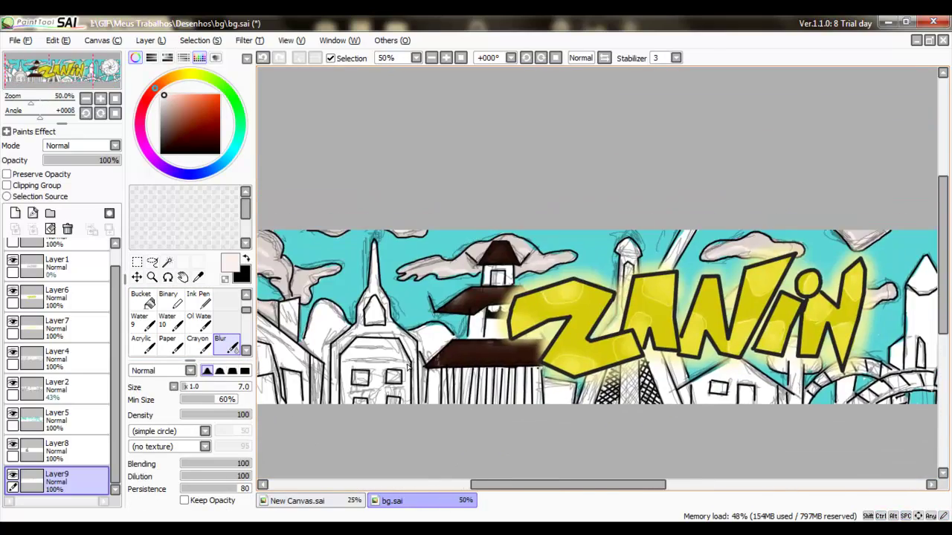
scroll(453, 410, "up", 3)
scroll(453, 410, "down", 4)
left_click(15, 213)
left_click(448, 246, "alt")
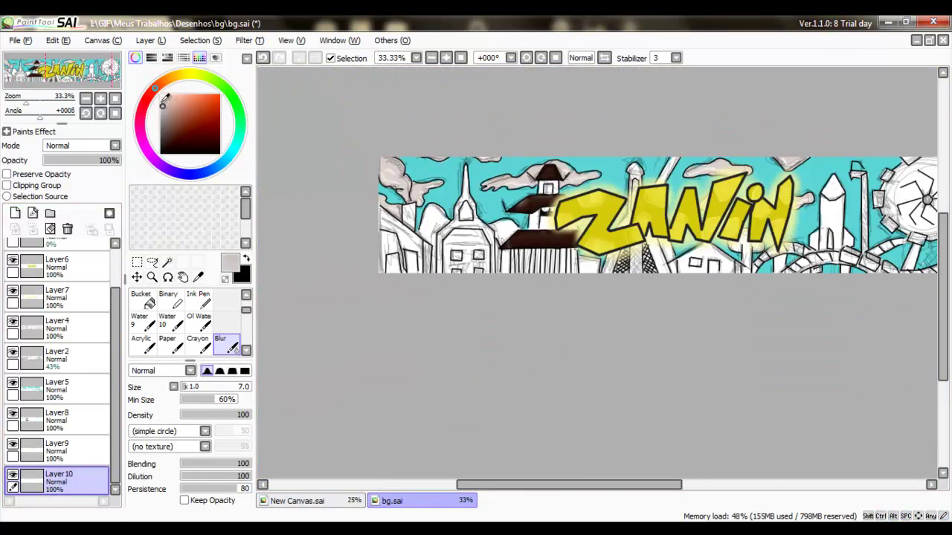
key("n")
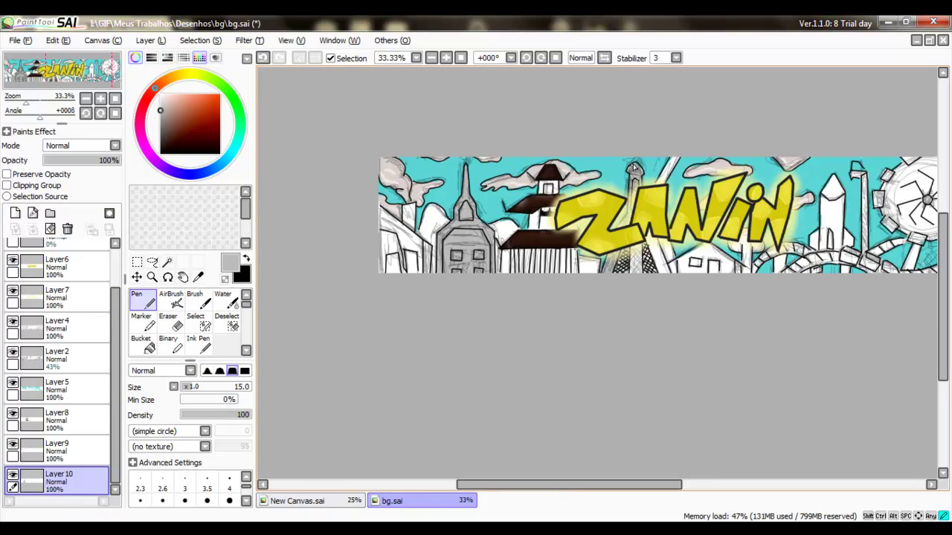
scroll(610, 242, "right", 3)
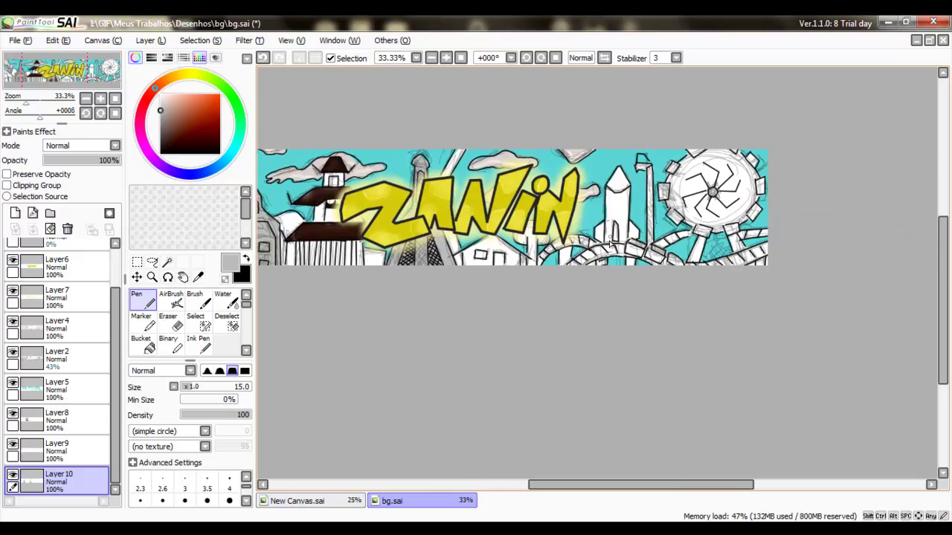
scroll(371, 292, "left", 2)
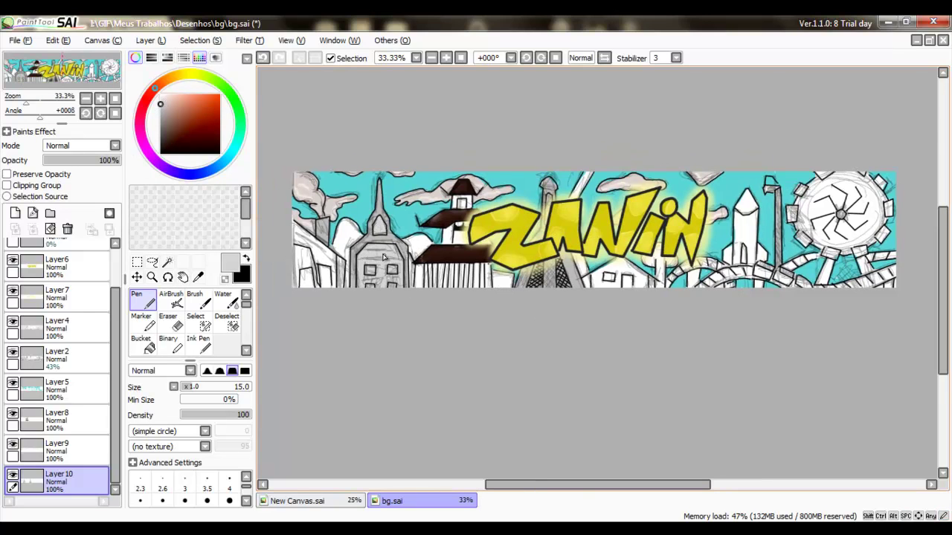
- Paint the church's square windows pale yellow and airbrush a soft glow around them
scroll(384, 256, "up", 3)
left_click(446, 266, "alt")
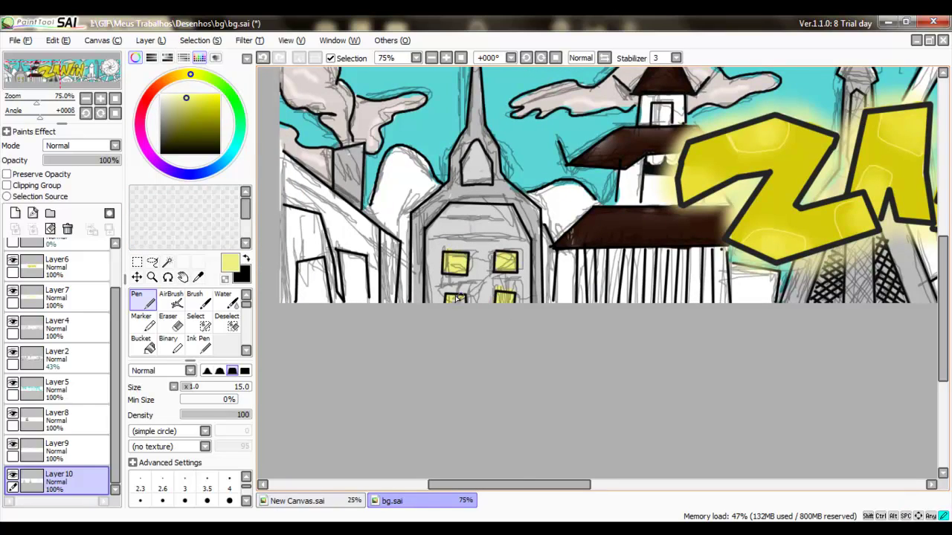
left_click(171, 299)
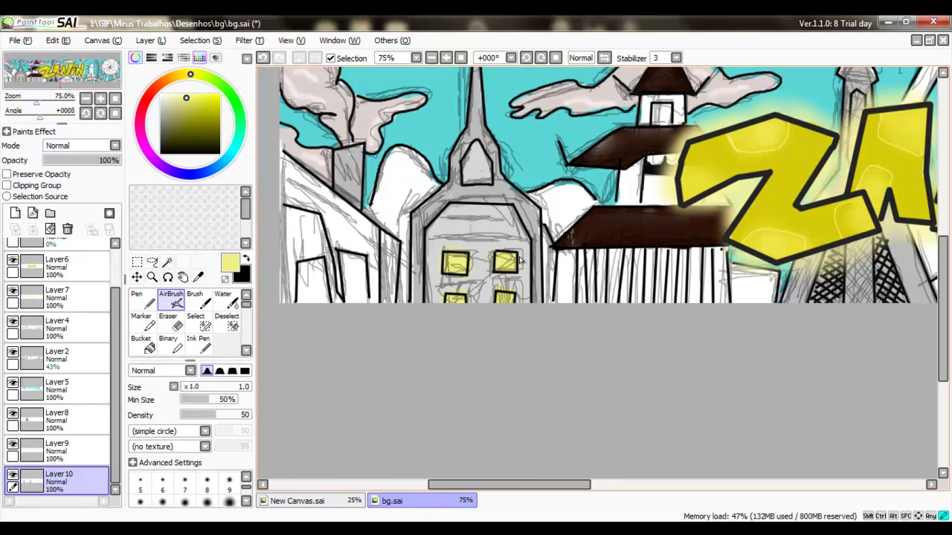
left_click_drag(520, 260, 606, 299)
- Add a new layer beneath Layer10 and paint the trees on both sides of the church green with the Pen at size 28
left_click(15, 229)
left_click(233, 106)
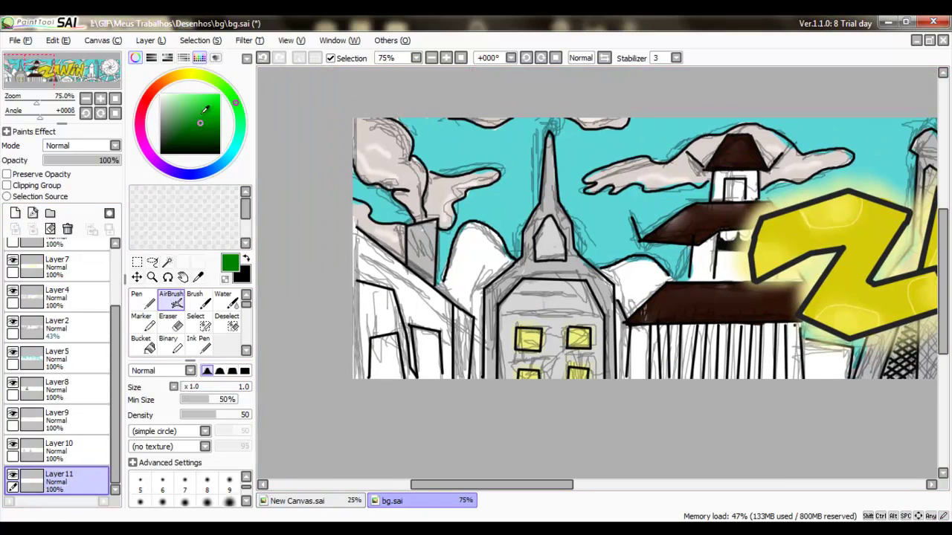
left_click(209, 77)
left_click(137, 299)
left_click_drag(462, 242, 469, 303)
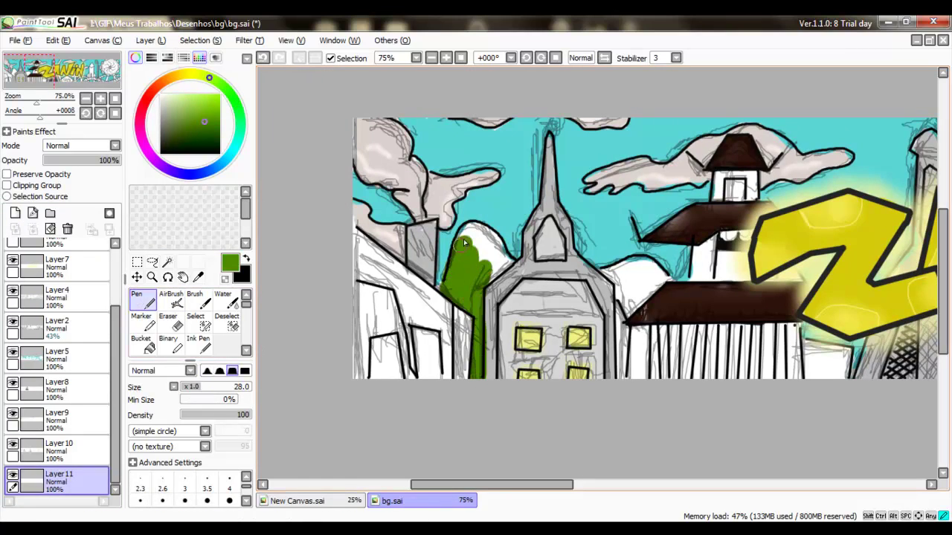
mouse_move(602, 305)
left_mouse_down()
mouse_move(630, 314)
mouse_move(657, 282)
mouse_move(620, 298)
mouse_move(635, 382)
mouse_move(638, 305)
left_mouse_up()
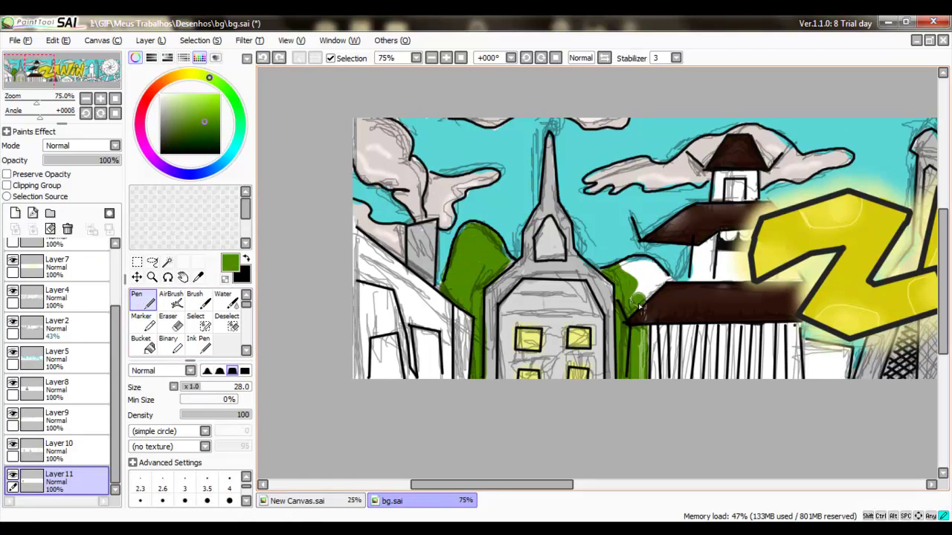
- Shade the trees beside the church with darker green strokes at size 20 and soften the shading
left_click(632, 307, "alt")
left_click_drag(483, 242, 458, 275)
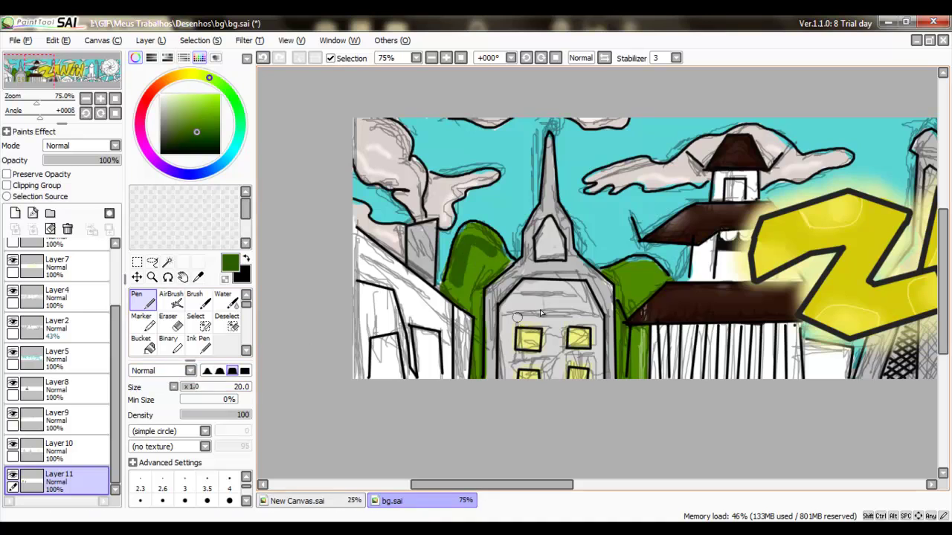
key("b")
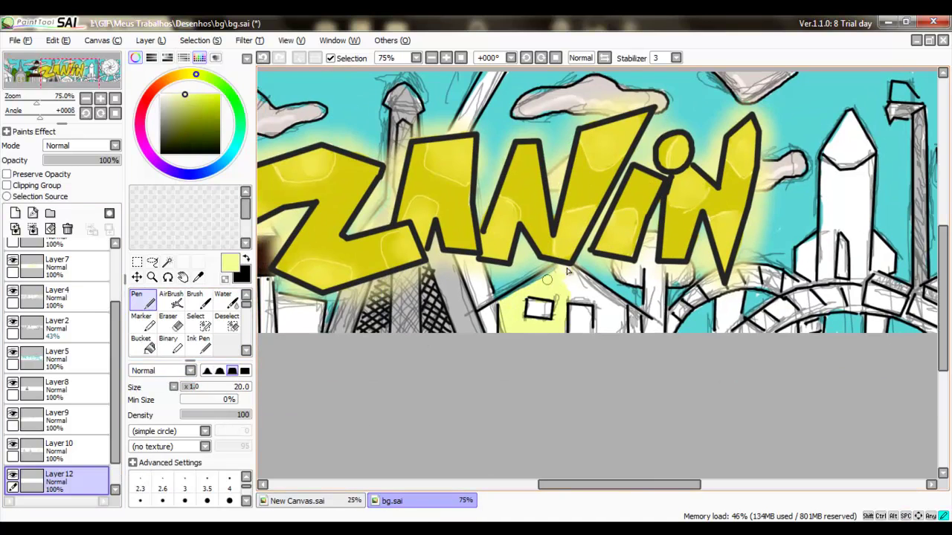
- Add a new layer beneath Layer11 and paint the yellow house's door brown and its window pale blue
left_click(170, 78)
left_click(183, 123)
left_click(15, 212)
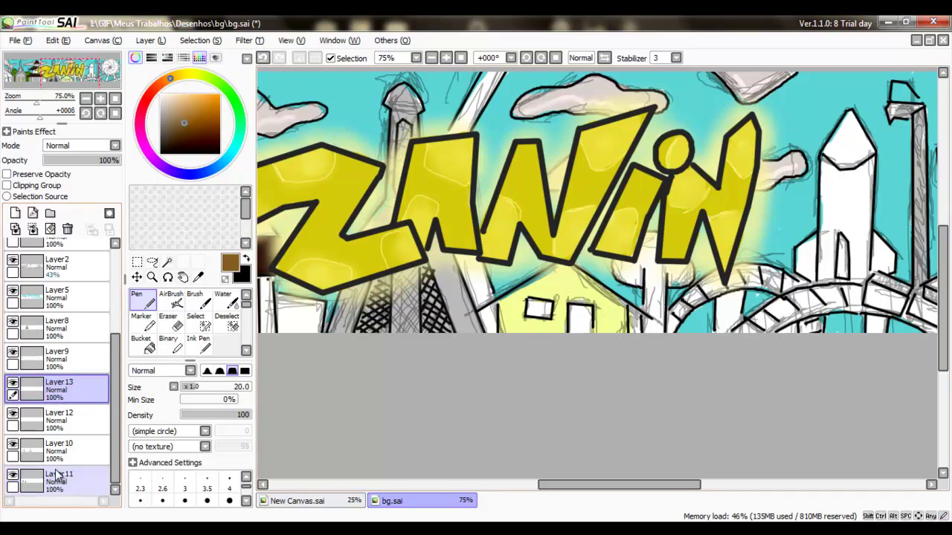
left_click_drag(572, 301, 579, 327)
key("ctrl+z")
left_click(234, 149)
left_click(171, 100)
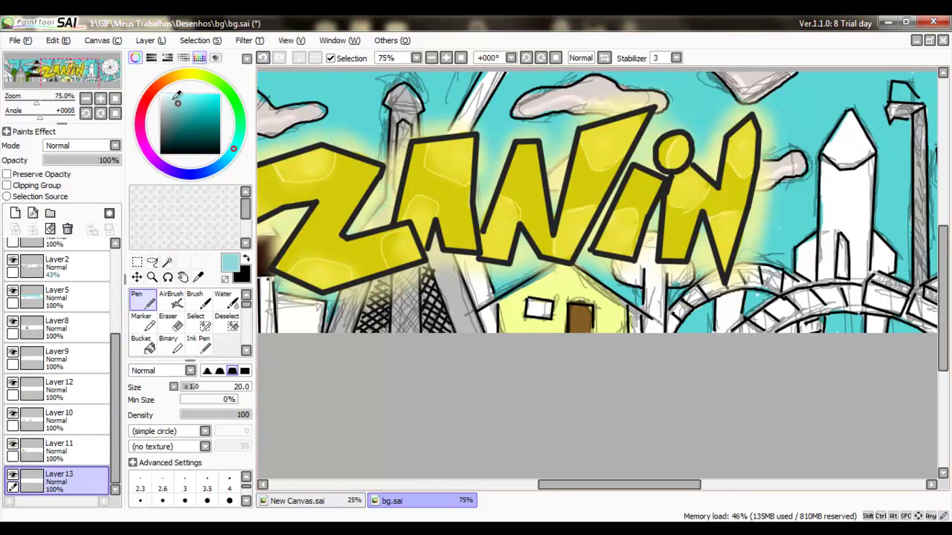
left_click_drag(531, 304, 547, 313)
- Add a new layer above Layer13 and paint the rocket's nose cone dark red with the Pen at size 20
mouse_move(634, 325)
left_mouse_down()
mouse_move(461, 358)
mouse_move(929, 350)
mouse_move(93, 394)
left_mouse_up()
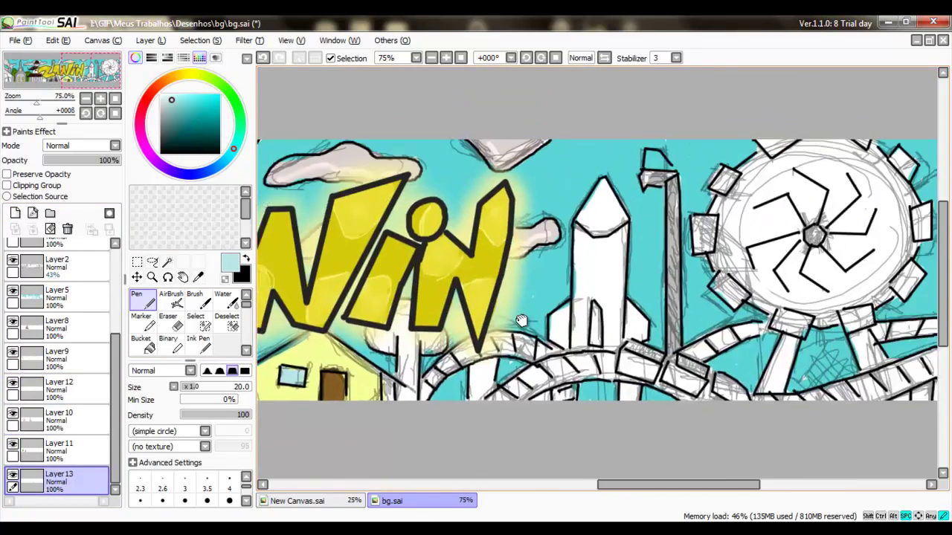
left_click(148, 97)
left_click(191, 131)
left_click(15, 212)
mouse_move(573, 197)
left_mouse_down()
mouse_move(587, 235)
mouse_move(606, 223)
left_mouse_up()
- Paint the rocket's body light grey on a new layer beneath Layer13, and its fins and door dark red on Layer14
left_click(75, 485)
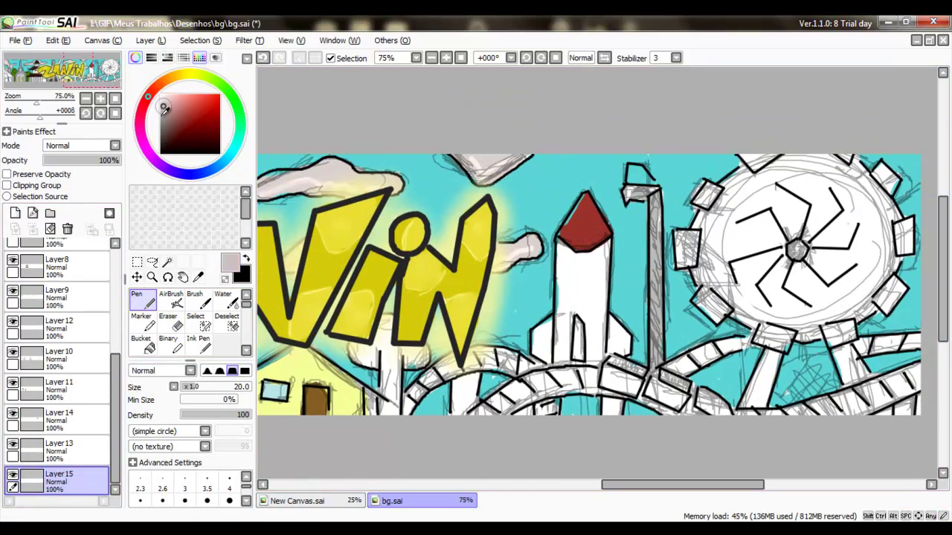
left_click_drag(577, 318, 582, 358)
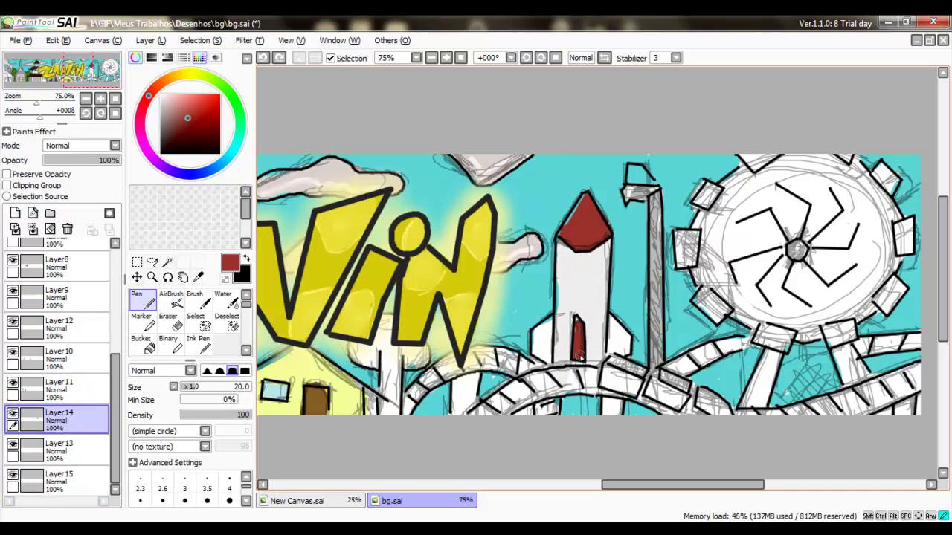
- Erase the stray cyan around the pagoda and cloud outlines on Layer5 with the Eraser at size 18
key("e")
scroll(60, 335, "up", 5)
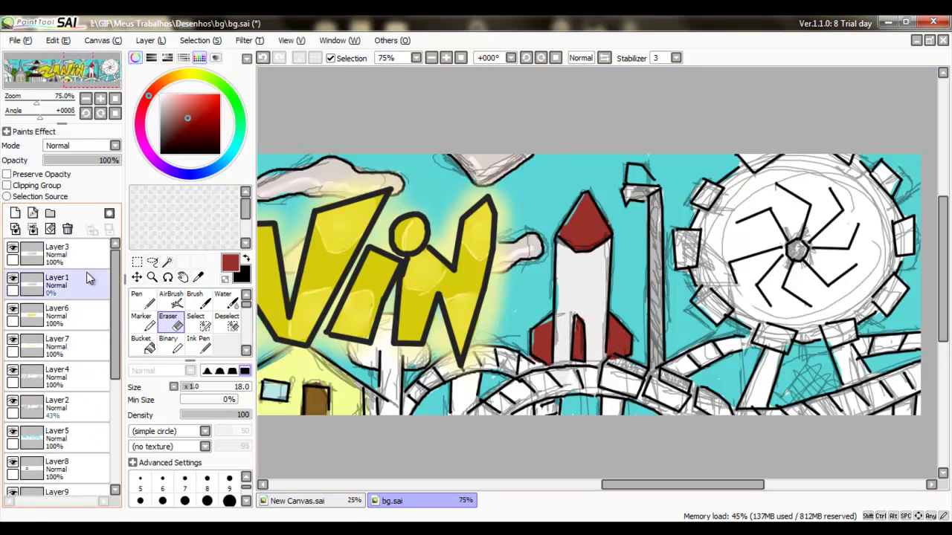
left_click(55, 439)
scroll(594, 253, "left", 10)
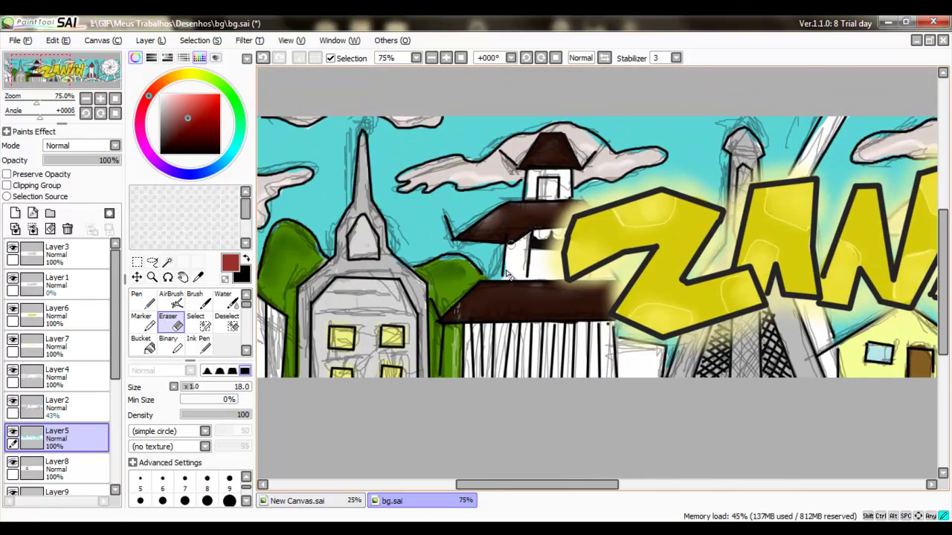
scroll(417, 275, "left", 3)
left_click(353, 281, "alt")
scroll(334, 253, "left", 5)
scroll(328, 249, "up", 2)
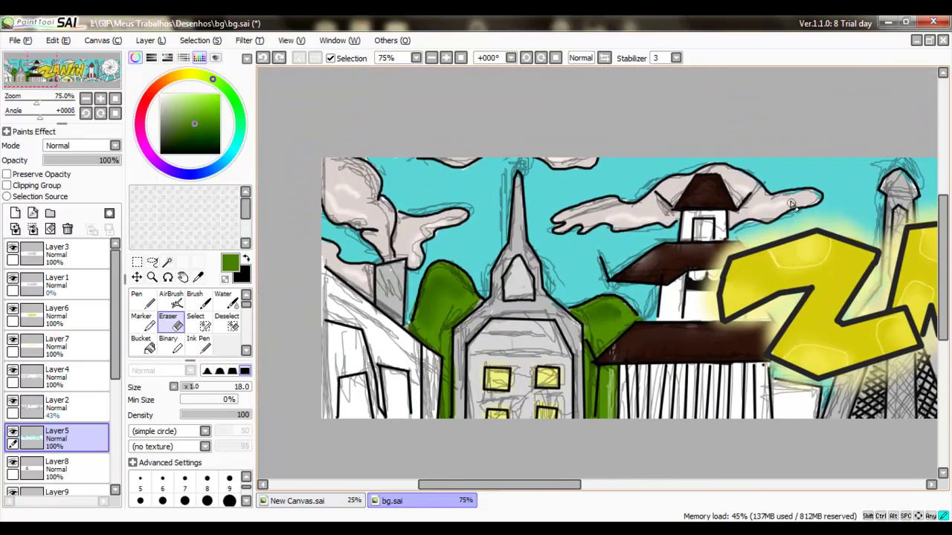
scroll(594, 275, "right", 8)
- Add new layers above Layer15 and paint the pagoda's walls and the small building beside it reddish brown
left_click(357, 327, "alt")
left_click(137, 299)
scroll(77, 366, "down", 5)
left_click(60, 479)
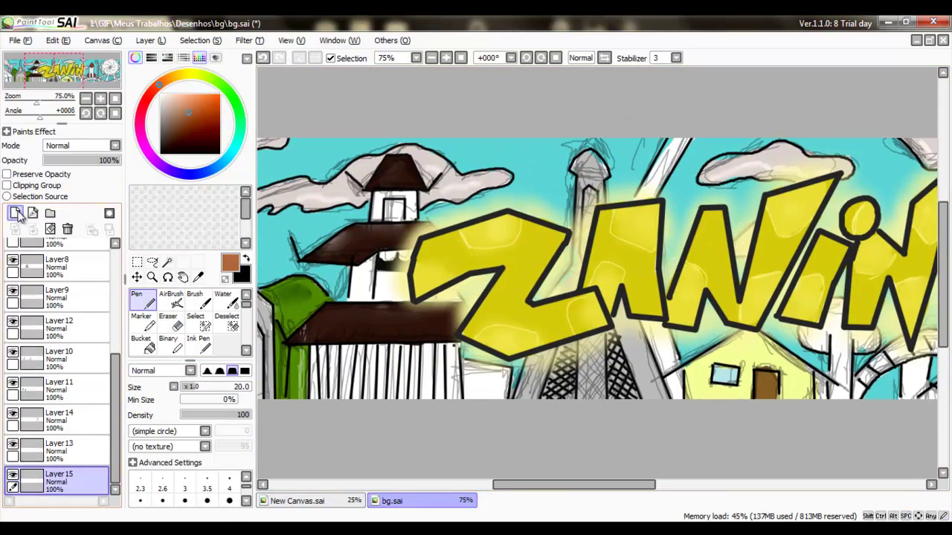
left_click(15, 214)
left_click_drag(469, 400, 506, 370)
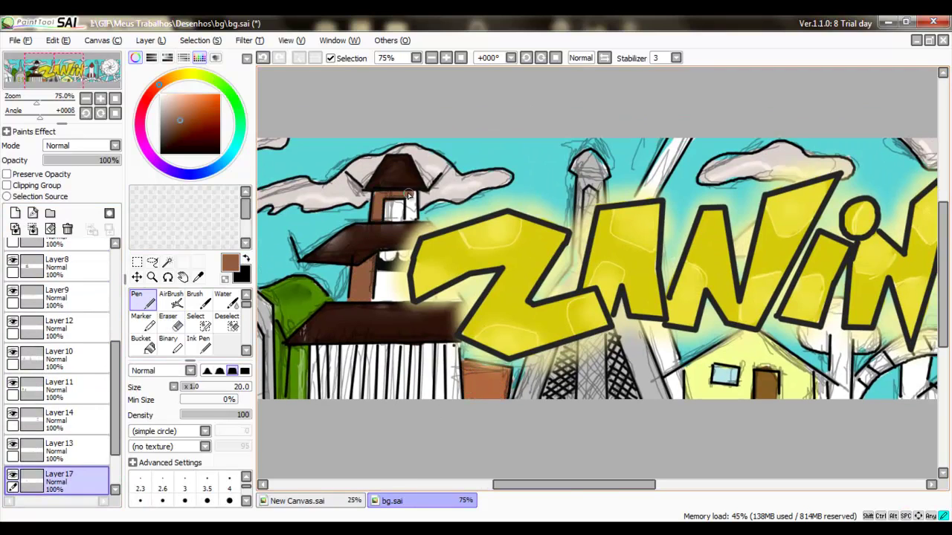
mouse_move(440, 345)
left_mouse_down()
mouse_move(357, 418)
mouse_move(316, 350)
left_mouse_up()
- Add a new layer beneath Layer16 and fill in the pagoda's upper window with a lighter brown
scroll(357, 357, "left", 3)
left_click(174, 112)
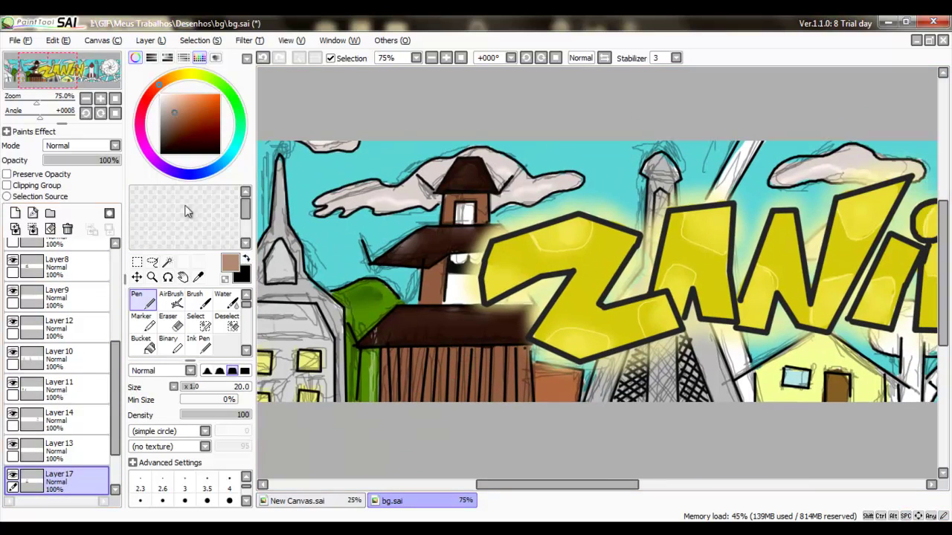
left_click(15, 213)
- Add a new layer above Layer18 and paint the slanted-roof building at the banner's left end pale beige
scroll(487, 259, "left", 5)
scroll(487, 259, "down", 2)
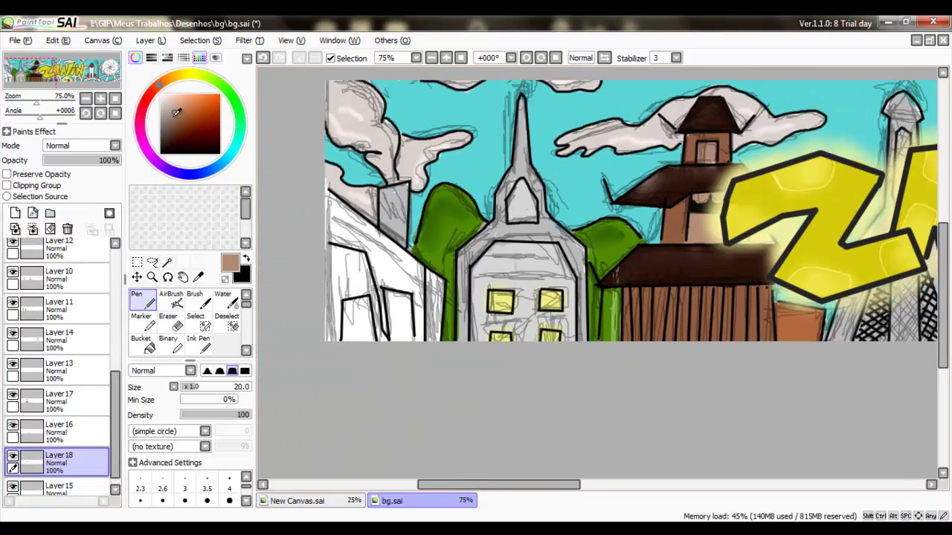
left_click(167, 102)
left_click(15, 214)
mouse_move(331, 238)
left_mouse_down()
mouse_move(394, 334)
mouse_move(321, 226)
left_mouse_up()
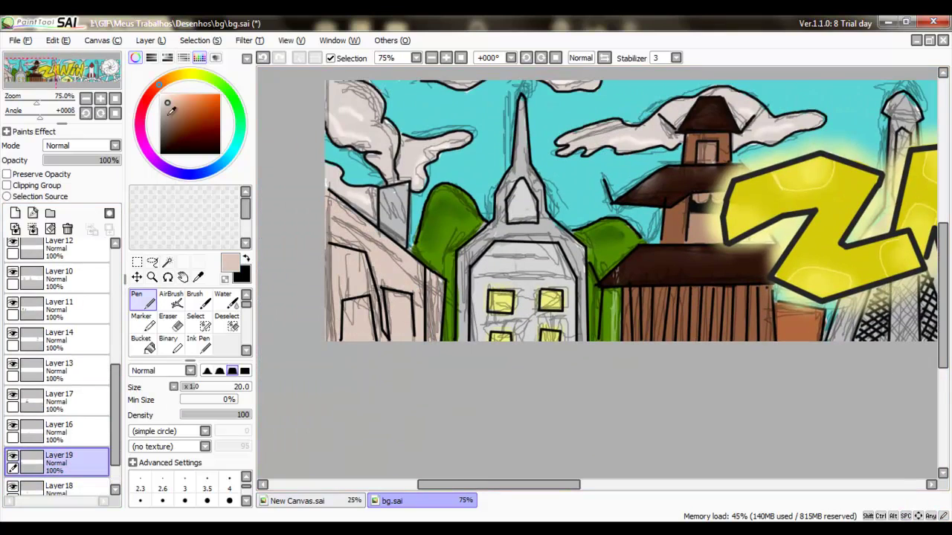
- Add a new layer above Layer19 and paint the beige building's front wall and doorways greyish brown
left_click(168, 111)
left_click(15, 213)
left_click_drag(372, 292, 344, 340)
left_click_drag(331, 246, 333, 308)
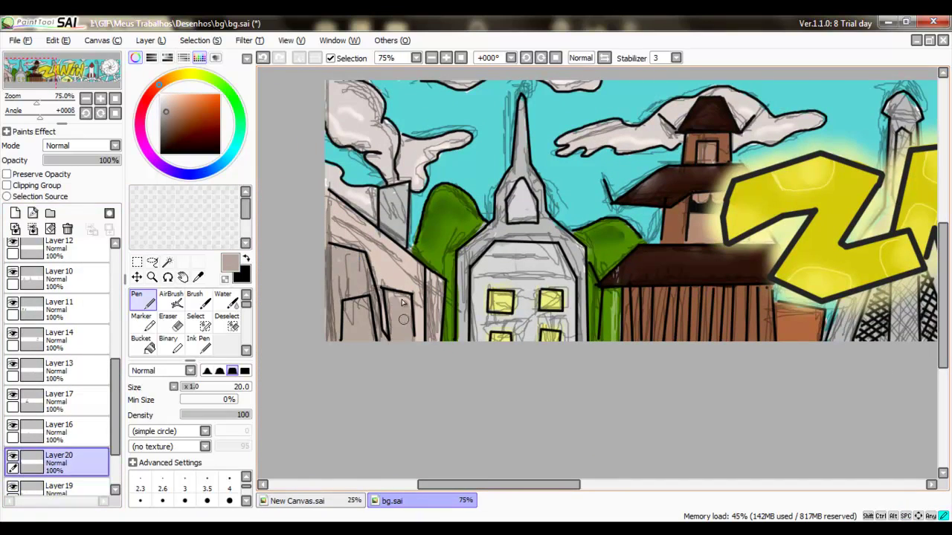
- Add a new layer above Layer20 and paint the trunk of the tree beside the yellow house brown
scroll(595, 223, "up", 2)
scroll(595, 223, "right", 6)
left_click(172, 77)
left_click(180, 123)
left_click(15, 213)
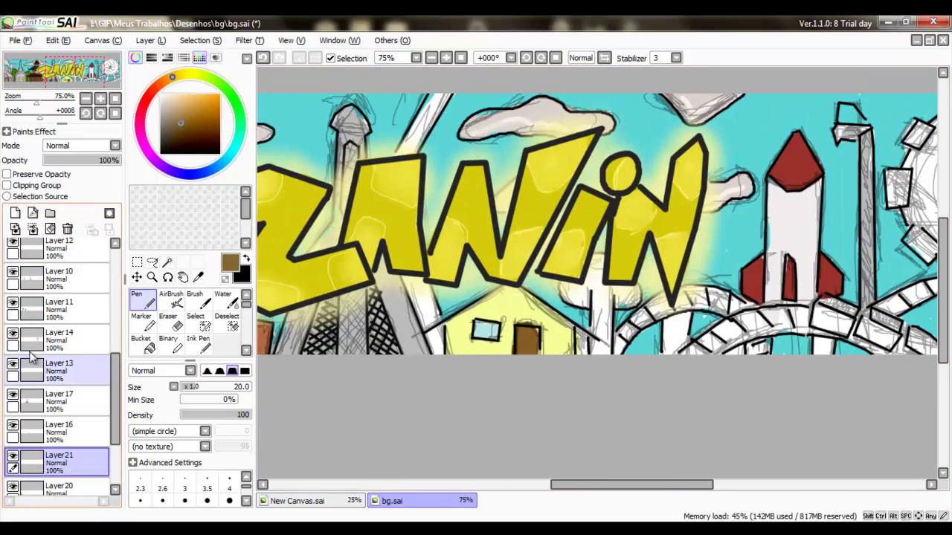
left_click_drag(601, 291, 608, 339)
- Add another layer and paint the foliage of the tree beside the yellow house dark greyish green
left_click(15, 213)
left_click(233, 98)
left_click(170, 124)
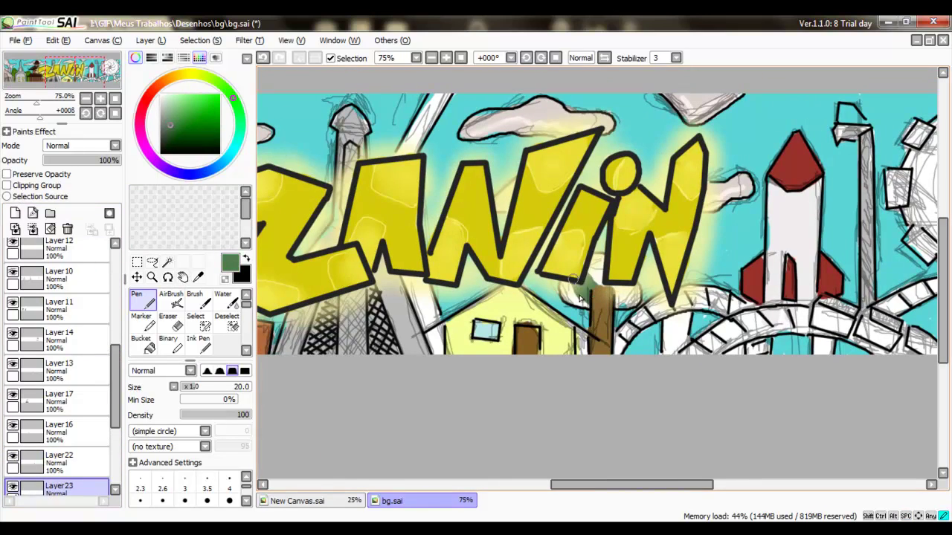
- Paint the roller coaster's rails and the support columns beside the rocket dark red on Layer5
left_click(56, 439)
left_click(669, 312, "alt")
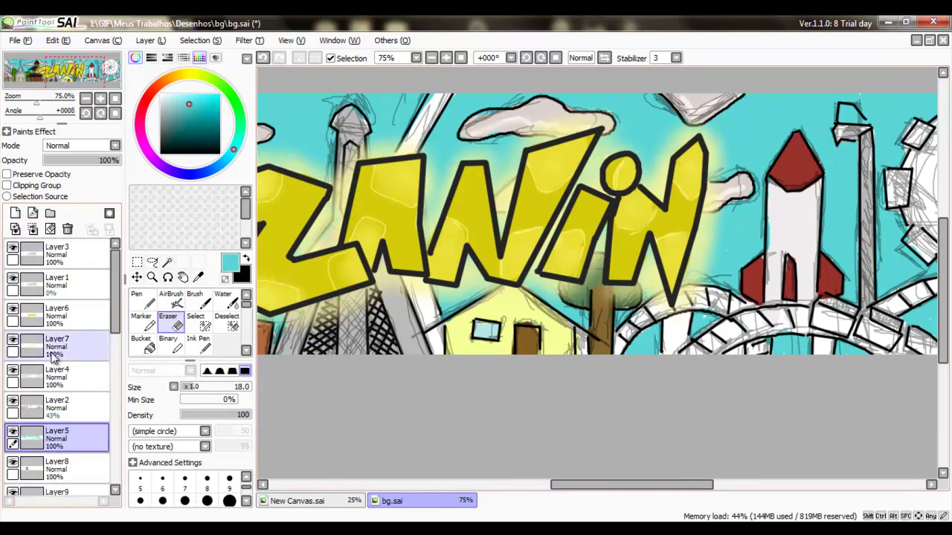
scroll(417, 392, "right", 5)
scroll(417, 392, "up", 1)
scroll(416, 392, "left", 5)
left_click(643, 305, "alt")
left_click(184, 484)
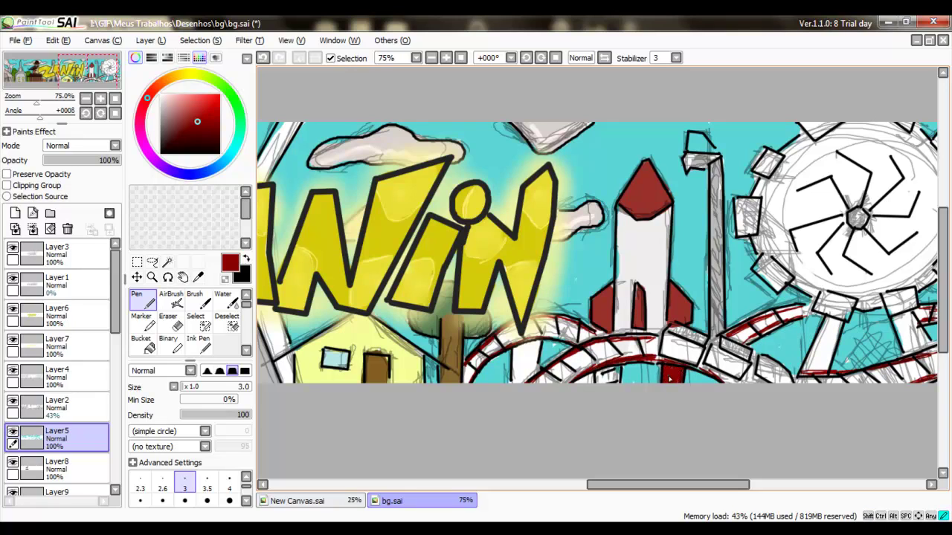
left_click_drag(541, 350, 532, 366)
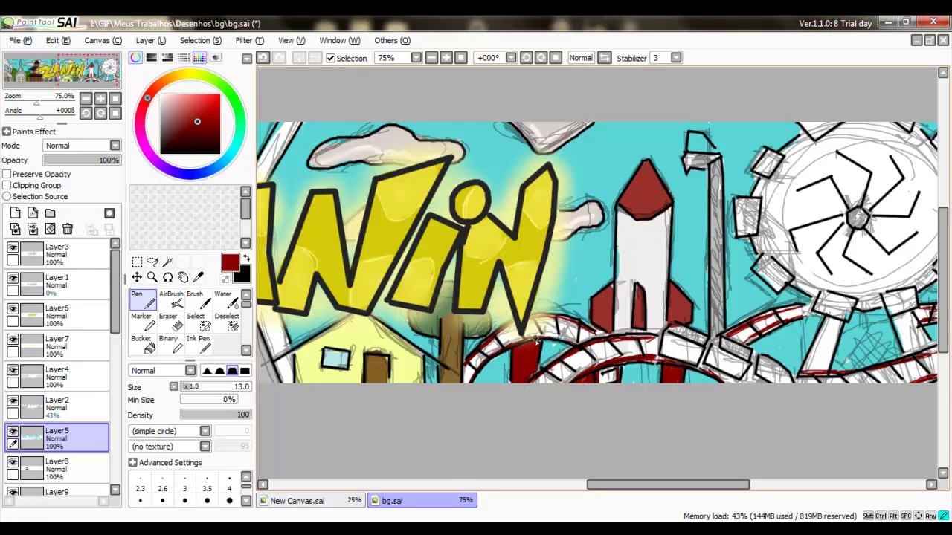
- Fill the area beneath the coaster track at the banner's right end dark red on Layer5, using pen size 9
left_click_drag(257, 301, 122, 339)
scroll(74, 349, "down", 5)
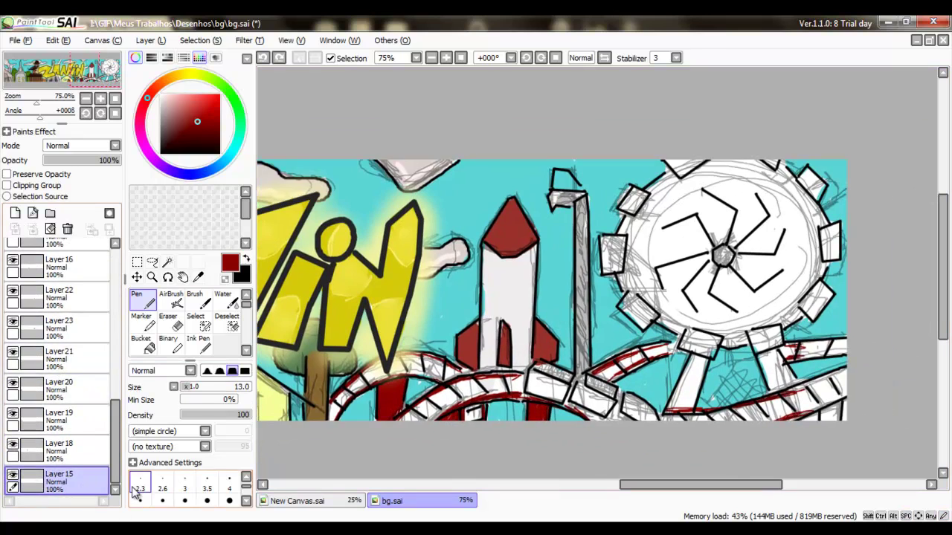
left_click(229, 500)
left_click_drag(794, 352, 819, 342)
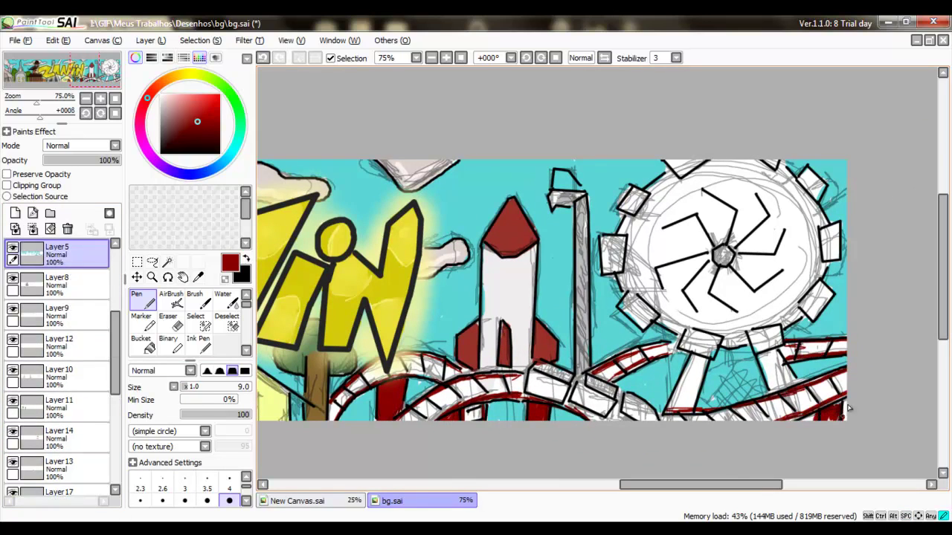
- Add a new layer above Layer19, paint the roller coaster cars orange-brown and erase the overspill between them
left_click_drag(696, 394, 661, 316)
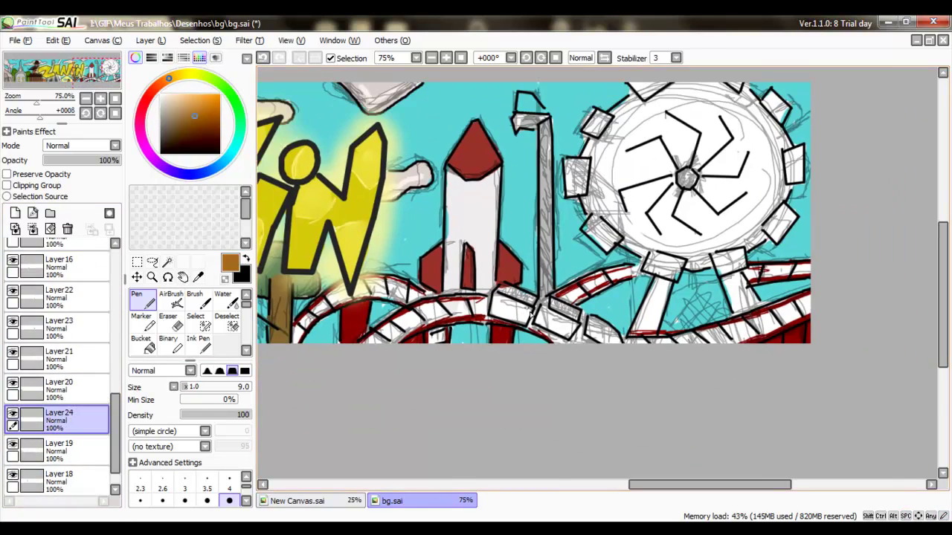
key("e")
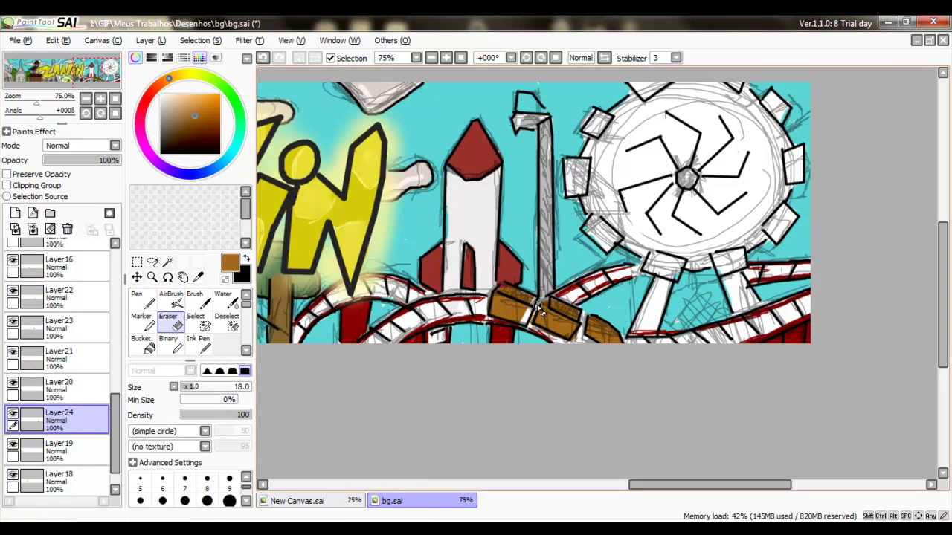
left_click(555, 414, "alt")
- Add two new layers beneath Layer18 and paint the Ferris wheel's cabins and leg blocks brownish orange on the upper one
key("ctrl+shift+n")
key("n")
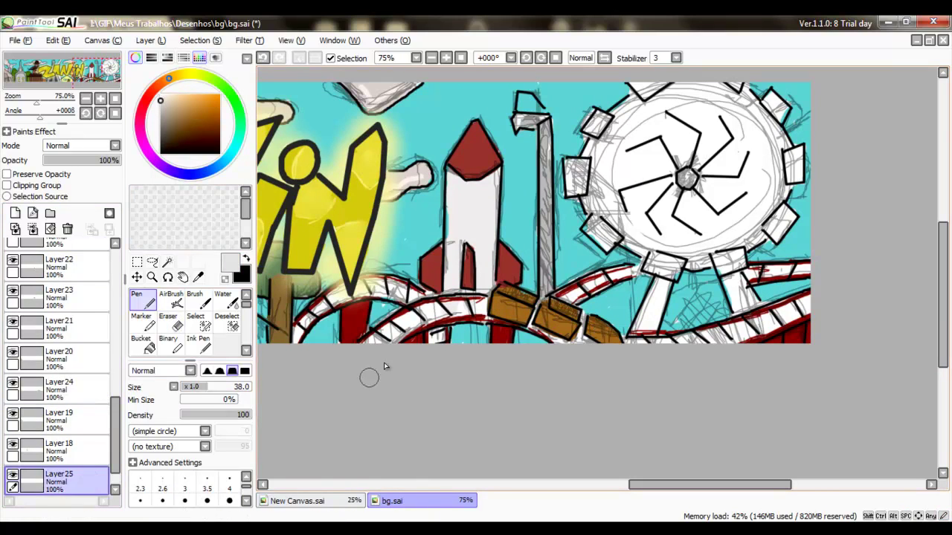
left_click_drag(501, 270, 345, 321)
key("ctrl+shift+n")
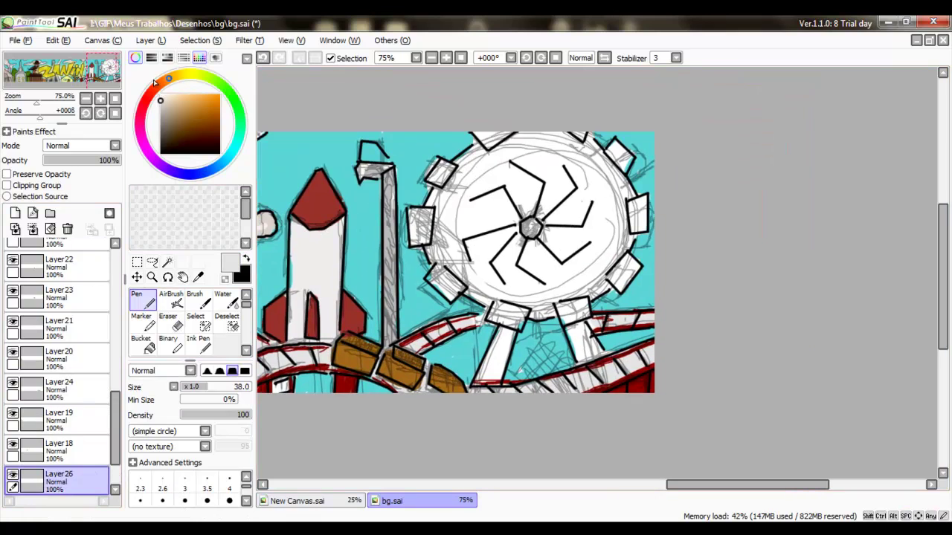
left_click(191, 108)
left_click_drag(460, 298, 435, 277)
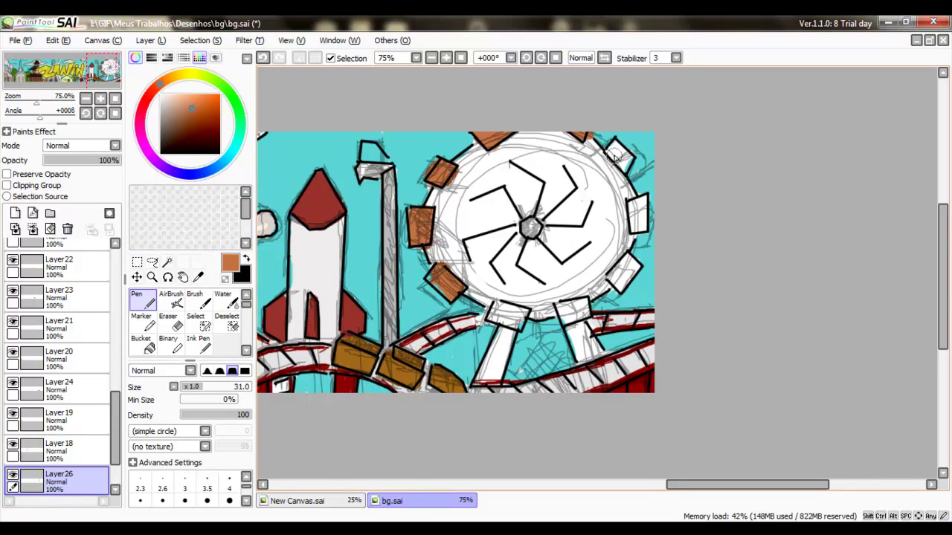
left_click_drag(611, 146, 626, 165)
left_click_drag(632, 198, 641, 227)
left_click_drag(615, 258, 633, 287)
left_click_drag(556, 295, 586, 318)
left_click_drag(494, 305, 524, 321)
- Add a new layer beneath Layer15 and paint pale beige wedges radiating from the Ferris wheel's hub
key("ctrl+shift+n")
left_click_drag(94, 414, 102, 281)
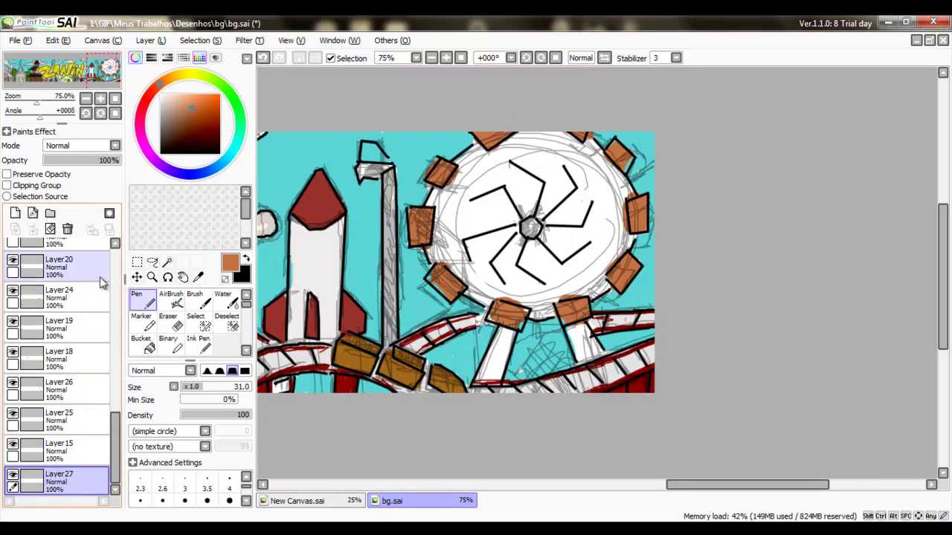
left_click(165, 100)
mouse_move(481, 168)
left_mouse_down()
mouse_move(531, 228)
mouse_move(587, 148)
left_mouse_up()
left_click(530, 227, "shift")
mouse_move(531, 227)
left_mouse_down()
mouse_move(621, 195)
mouse_move(628, 232)
left_mouse_up()
mouse_move(531, 228)
left_mouse_down()
mouse_move(603, 281)
mouse_move(530, 301)
left_mouse_up()
mouse_move(531, 227)
left_mouse_down()
mouse_move(497, 291)
mouse_move(444, 260)
left_mouse_up()
left_click_drag(531, 228, 445, 195)
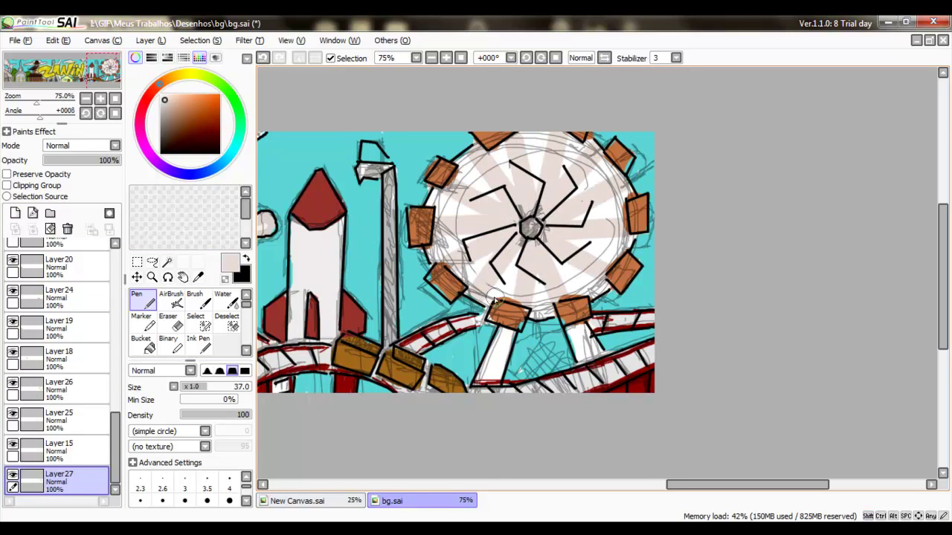
- Fill the rest of the Ferris wheel's disc on a new layer, and add another layer above Layer15 for mid grey
left_click(15, 213)
left_click_drag(446, 252, 450, 200)
left_click_drag(498, 305, 460, 160)
mouse_move(535, 134)
left_mouse_down()
mouse_move(624, 232)
mouse_move(587, 186)
left_mouse_up()
left_click(160, 116)
left_click(15, 213)
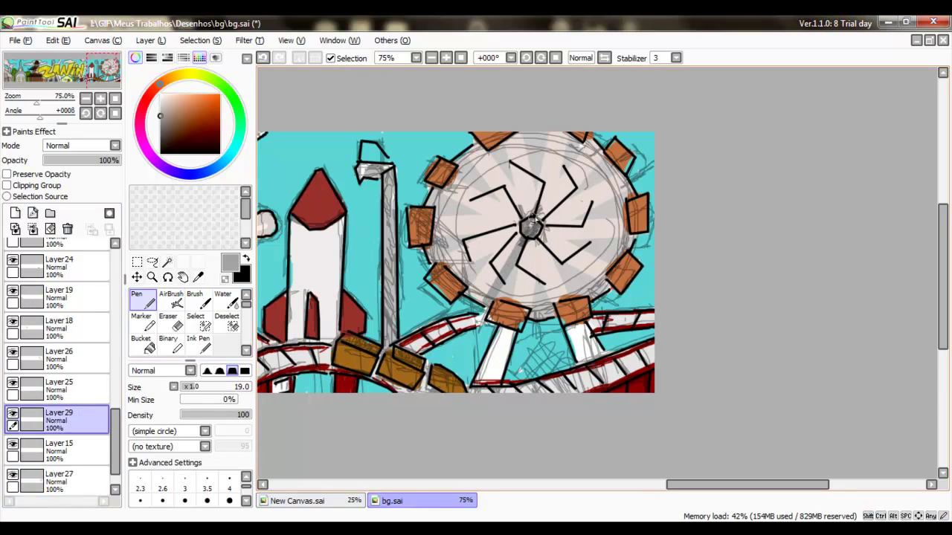
- Try painting grey spokes outward from the Ferris wheel's hub, and undo the strokes
mouse_move(530, 227)
left_mouse_down()
mouse_move(468, 294)
mouse_move(434, 269)
mouse_move(440, 212)
left_mouse_up()
mouse_move(530, 228)
left_mouse_down()
mouse_move(509, 208)
mouse_move(522, 133)
left_mouse_up()
mouse_move(531, 227)
left_mouse_down()
mouse_move(572, 136)
mouse_move(614, 200)
mouse_move(595, 275)
left_mouse_up()
key("ctrl+z")
key("ctrl+z")
key("ctrl+z")
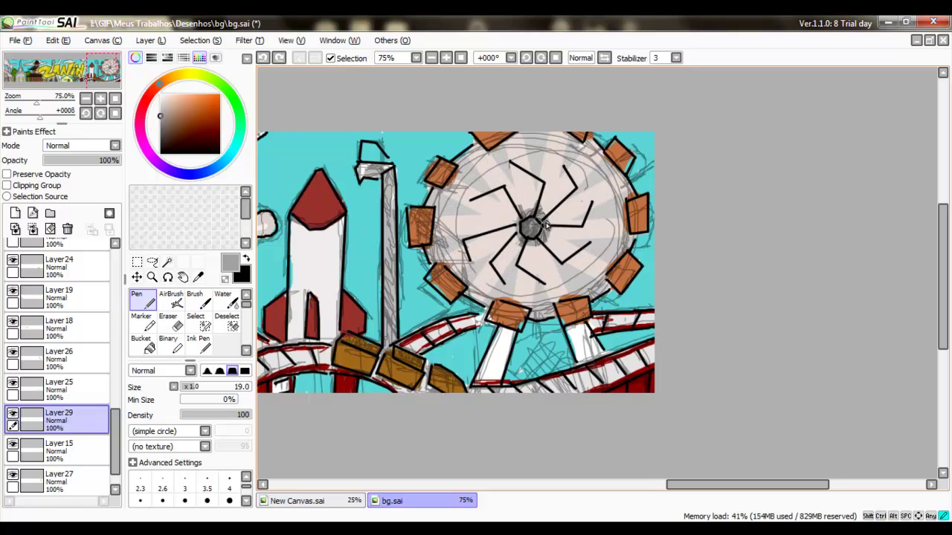
- Lower the opacity of the sketch on Layer2 to 28% and ready the pen with the sky turquoise on Layer5
scroll(546, 225, "down", 4)
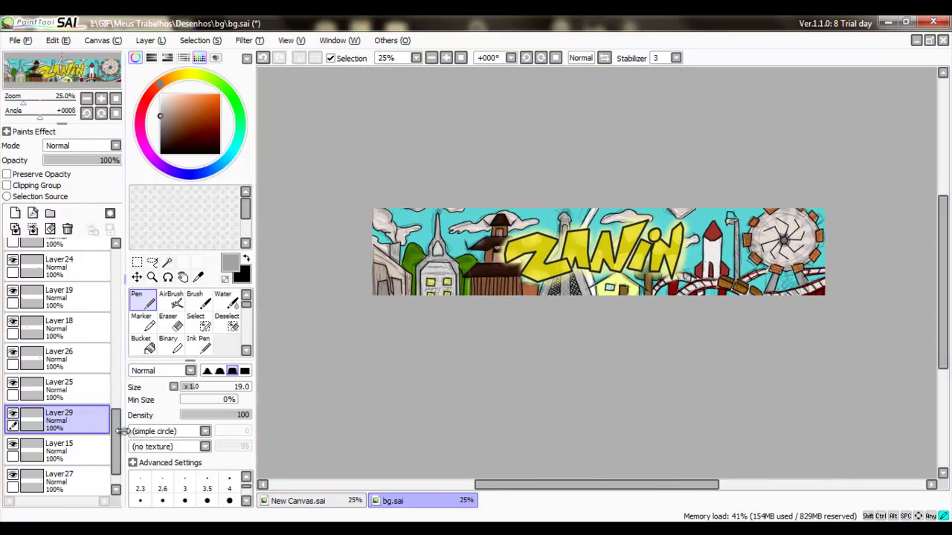
left_click_drag(123, 431, 124, 431)
left_click(446, 286, "ctrl+shift")
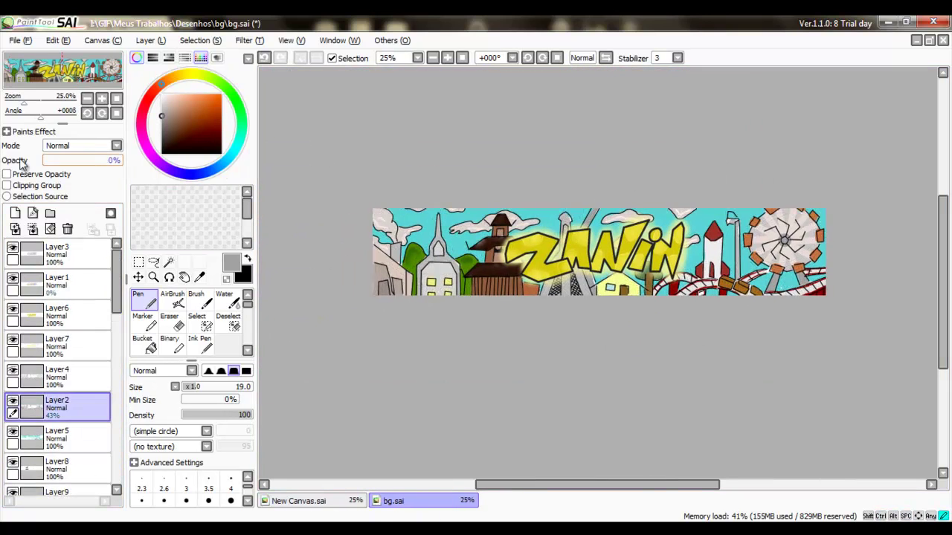
key("e")
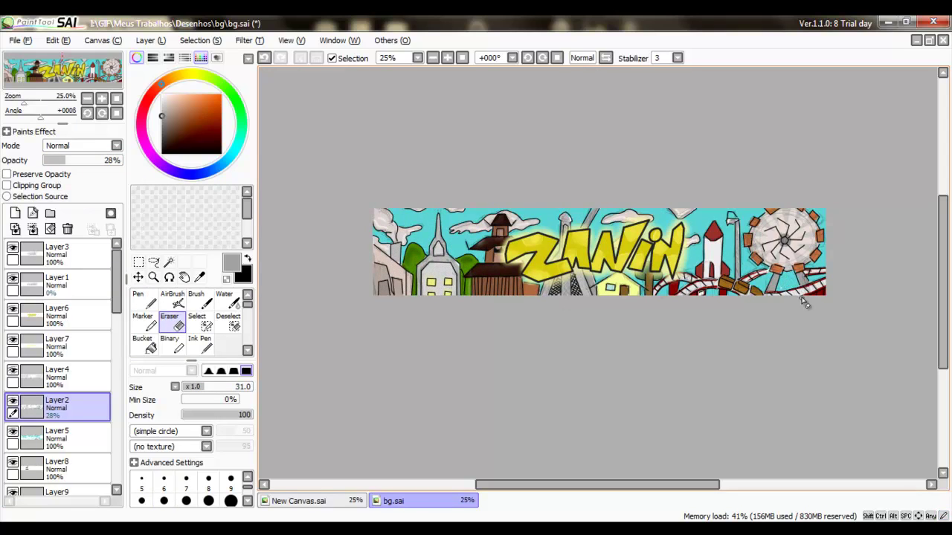
left_click(702, 265, "alt")
left_click(702, 266, "ctrl+shift")
key("n")
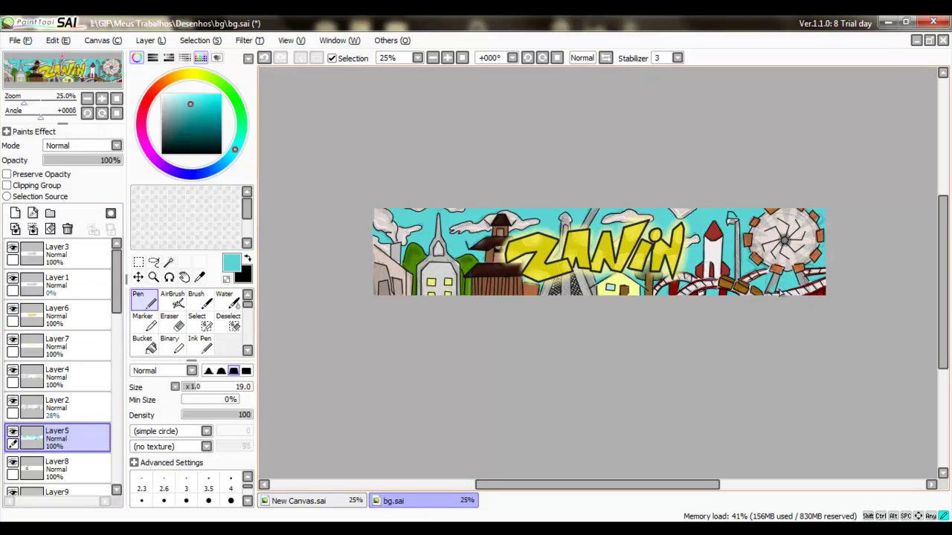
- Try softening the black linework on Layer4 across the banner with the Blur tool at size 99, and undo it
left_click(74, 376)
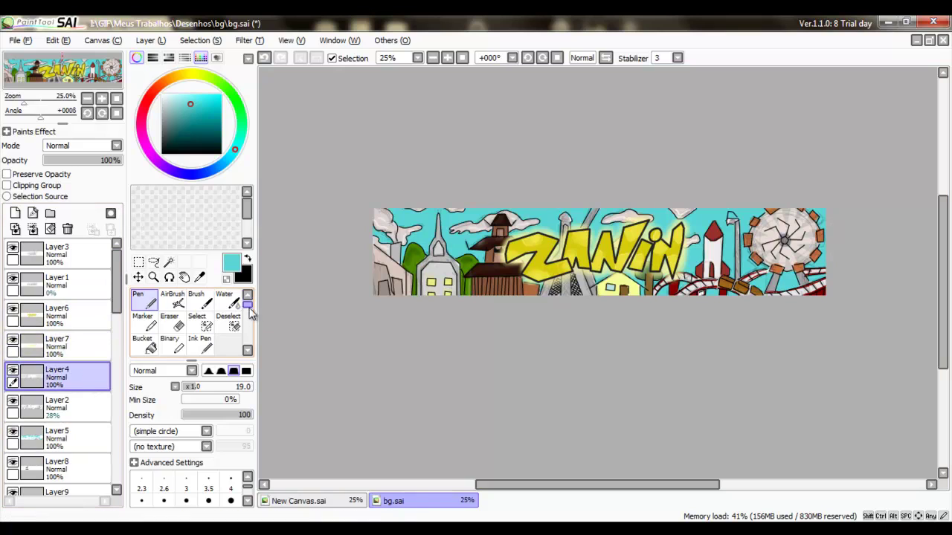
key("b")
mouse_move(405, 179)
left_mouse_down()
mouse_move(353, 362)
mouse_move(486, 186)
mouse_move(569, 198)
mouse_move(641, 266)
mouse_move(742, 267)
mouse_move(767, 314)
left_mouse_up()
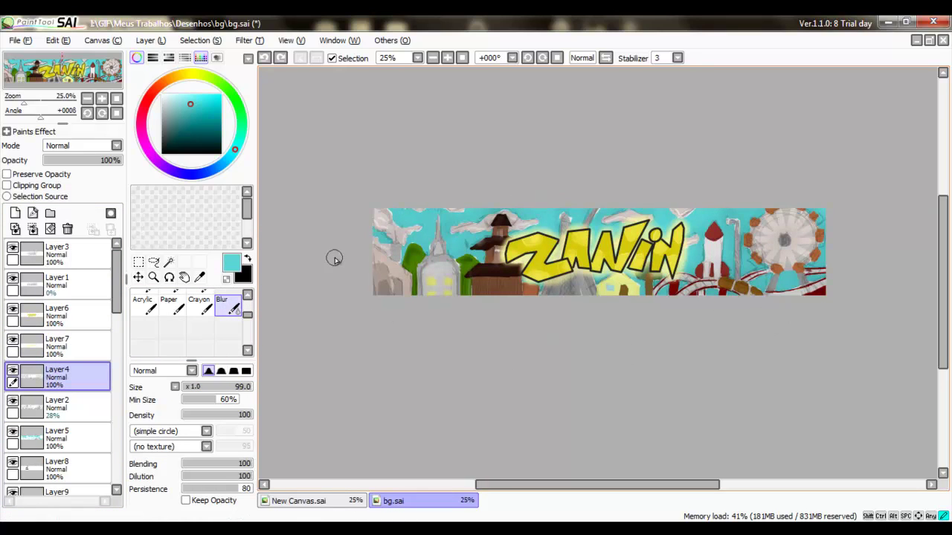
mouse_move(333, 258)
left_mouse_down()
mouse_move(376, 173)
mouse_move(543, 197)
mouse_move(560, 358)
mouse_move(769, 185)
mouse_move(767, 224)
mouse_move(671, 334)
left_mouse_up()
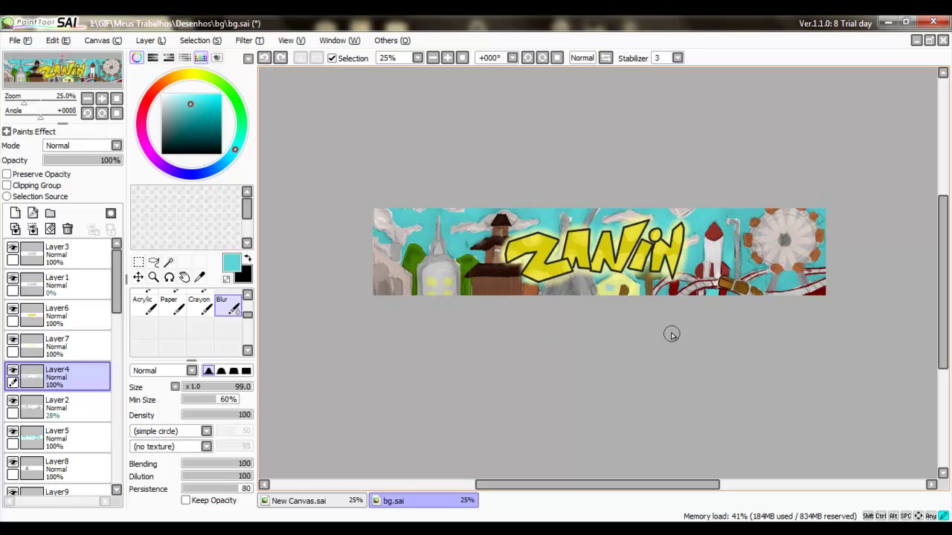
key("ctrl+z")
key("ctrl+z")
key("ctrl+z")
key("ctrl+z")
- Save the banner as the JPEG file Bg2 with quality 74
key("ctrl+shift+s")
type("Bg2")
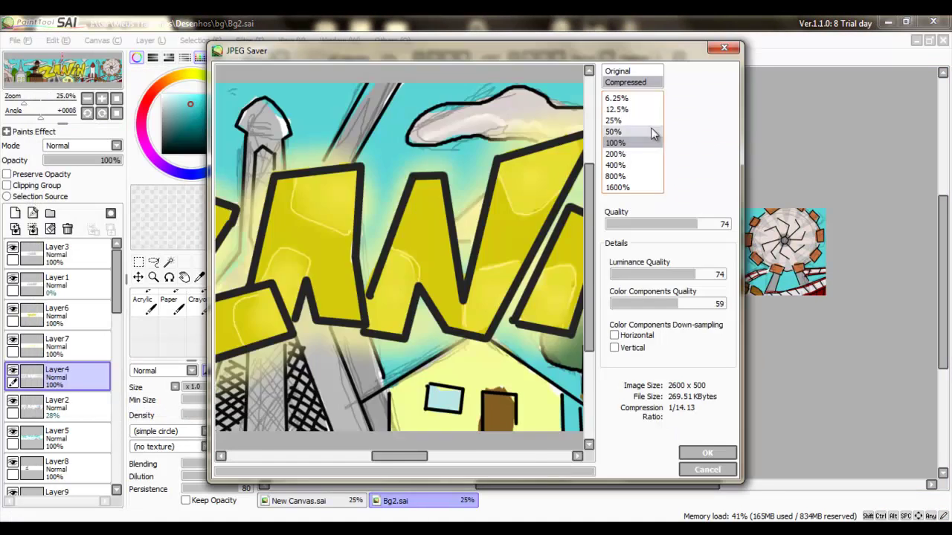
key("Return")
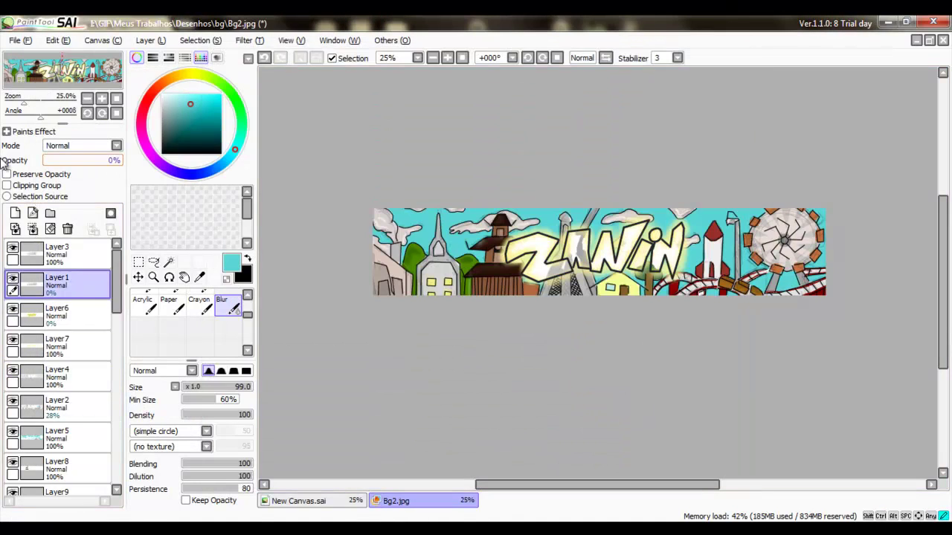
- Compare the coloured lettering with its original sketch by setting Layer6 and Layer7 to 0% opacity and Layer1 to 100%
left_click(56, 253)
left_click(56, 283)
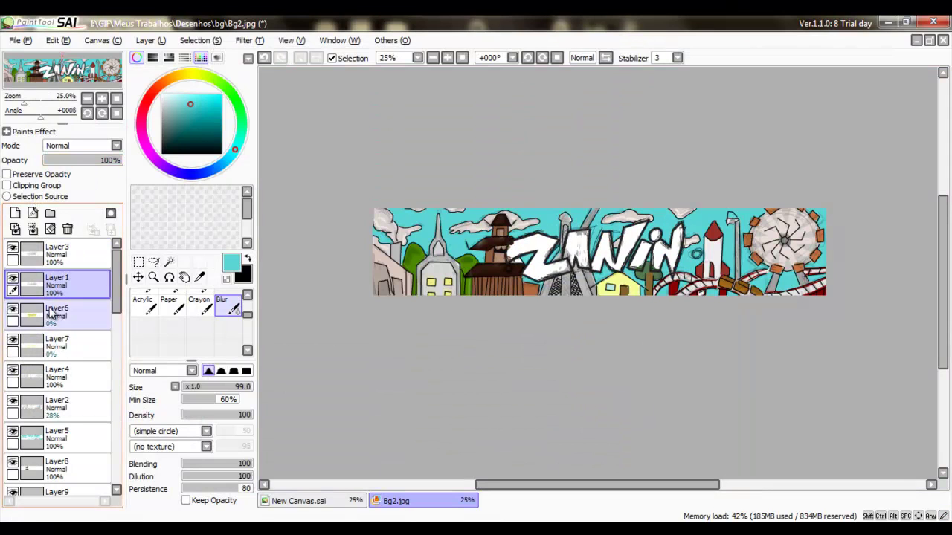
left_click(56, 314)
left_click(57, 345)
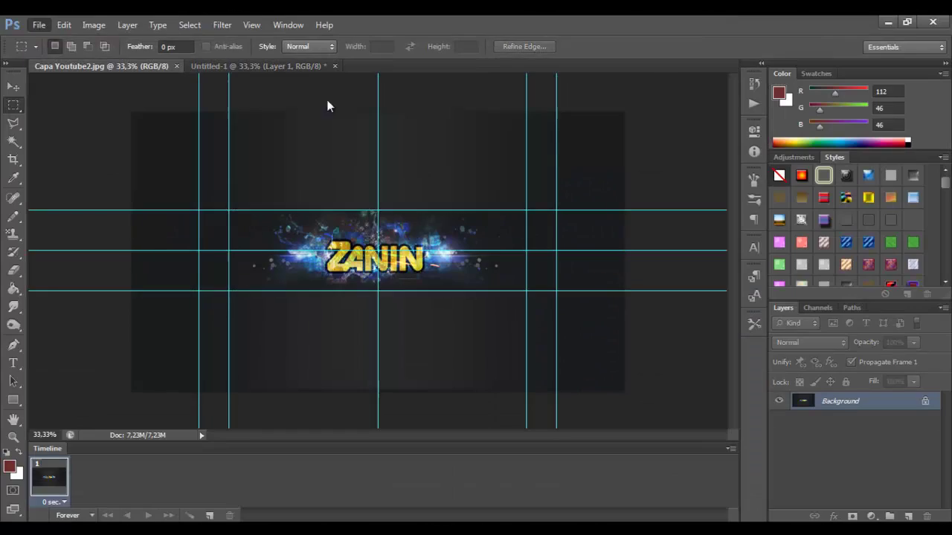
- Switch to Photoshop, open Bg2.jpg and place it as a new layer across the middle of Capa Youtube2.jpg
key("ctrl+o")
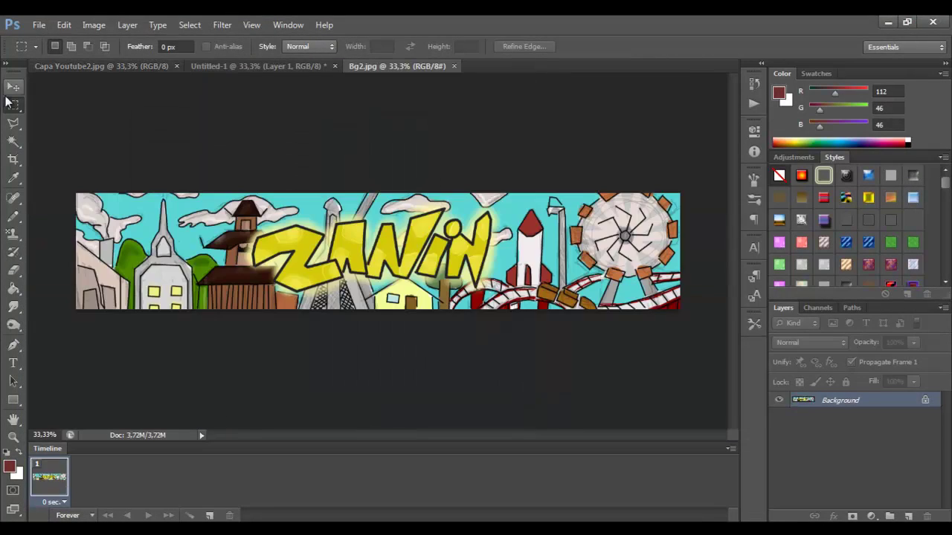
left_click(228, 71)
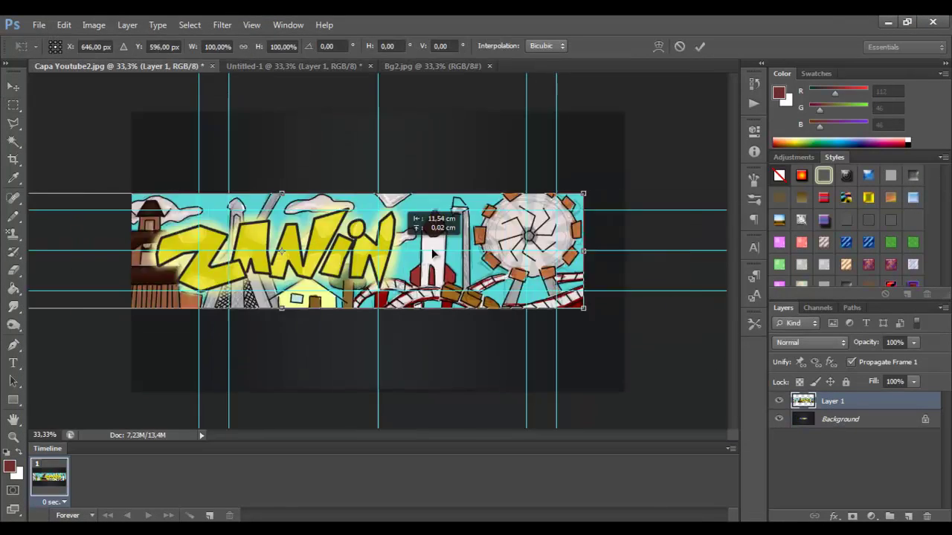
left_click_drag(420, 214, 506, 249)
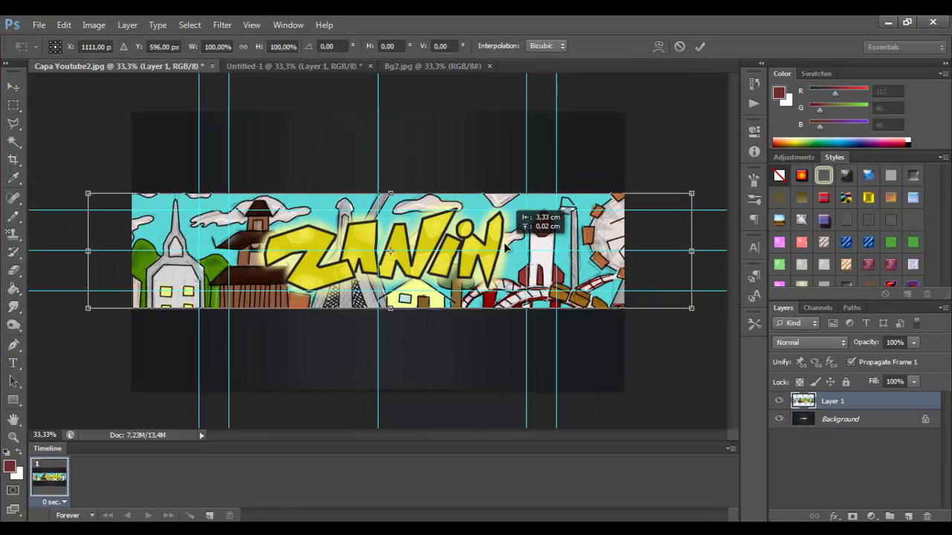
- Scale the banner layer to 92.27% width and 89.80% height, and add an empty layer between it and the background
left_click_drag(88, 193, 116, 201)
left_click_drag(117, 252, 108, 254)
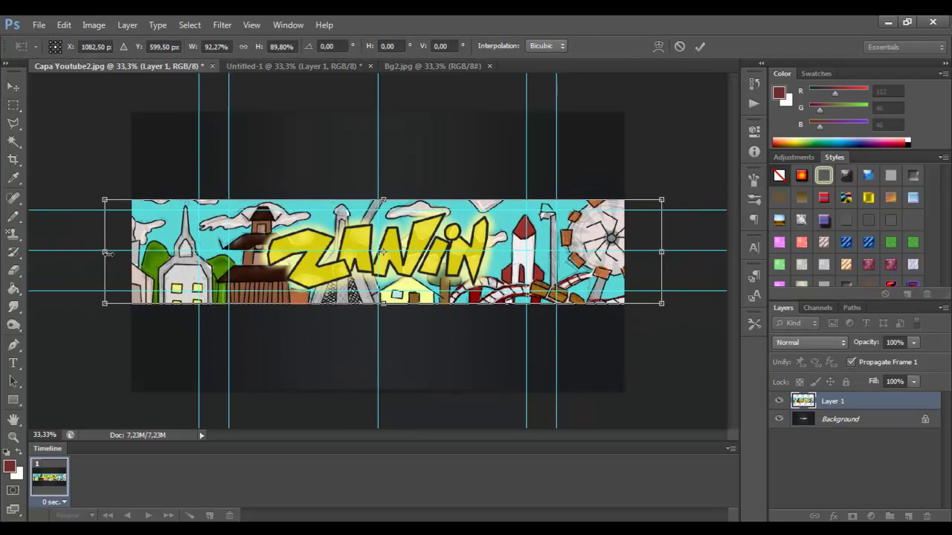
key("Return")
left_click(909, 516)
left_click_drag(833, 401, 846, 419)
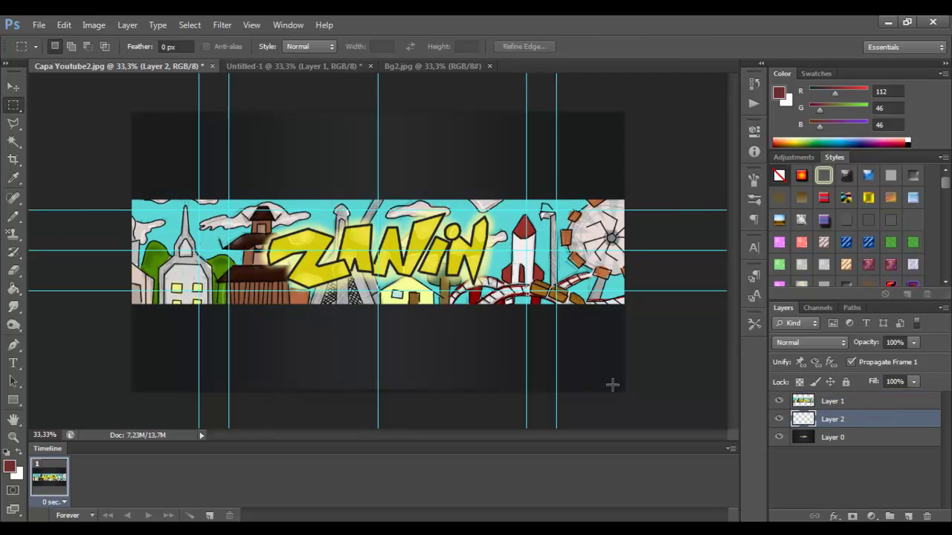
- Try smudging the banner's buildings on Layer 1 with a size 135 brush at 50% strength, and undo the strokes
left_click(832, 402)
left_click(14, 306)
left_click(69, 46)
left_click_drag(253, 268, 178, 297)
left_click_drag(297, 245, 196, 294)
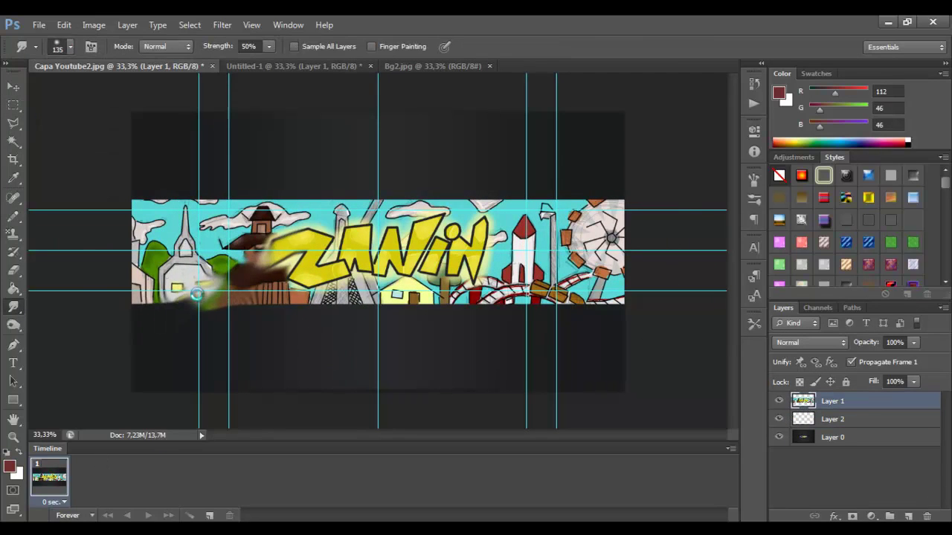
left_click_drag(256, 253, 171, 303)
left_click_drag(261, 231, 148, 297)
left_click_drag(234, 252, 141, 298)
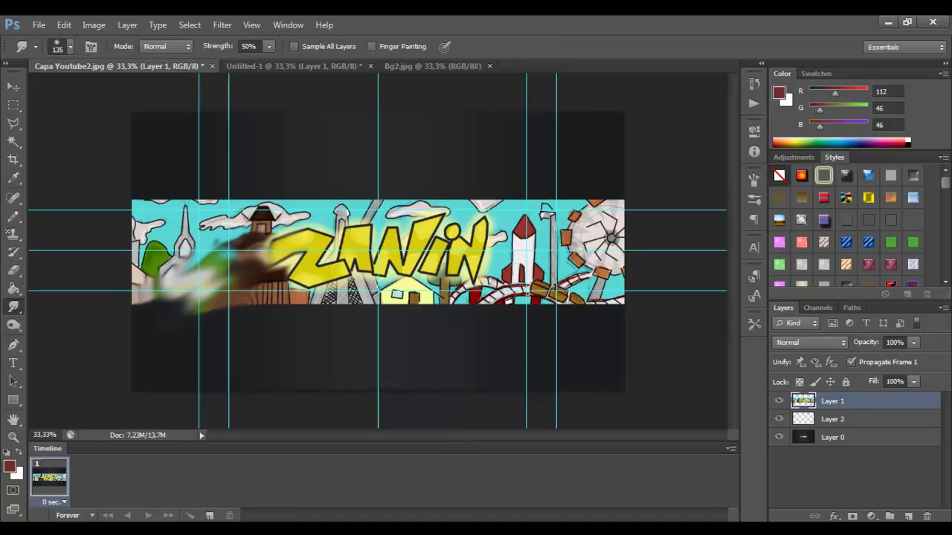
key("ctrl+alt+z")
key("ctrl+alt+z")
key("ctrl+alt+z")
key("ctrl+alt+z")
key("ctrl+alt+z")
- Adjust the brush sizes of the Smudge and Blur tools
left_click(70, 46)
left_click_drag(44, 84, 95, 83)
left_click(69, 46)
left_click(70, 46)
left_click(168, 331)
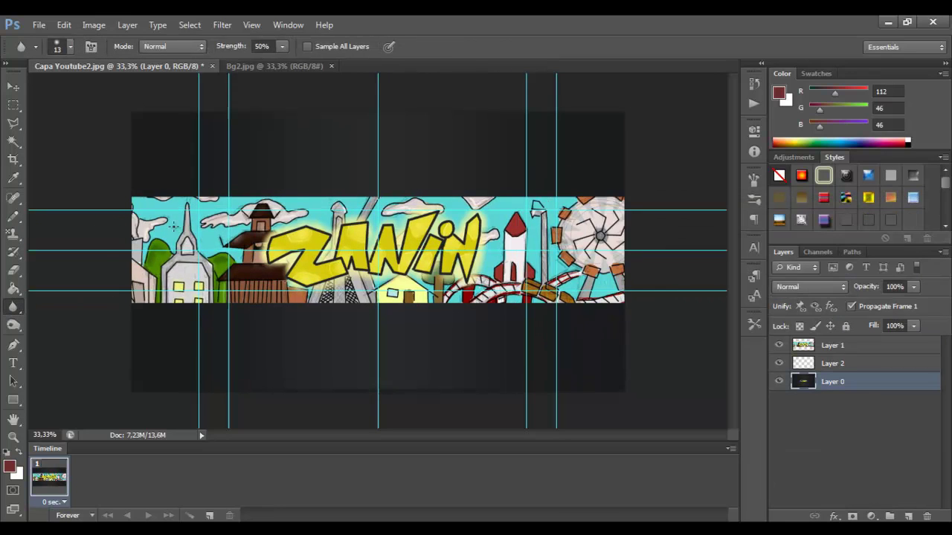
left_click(70, 47)
left_click_drag(95, 83, 82, 83)
left_click(200, 320)
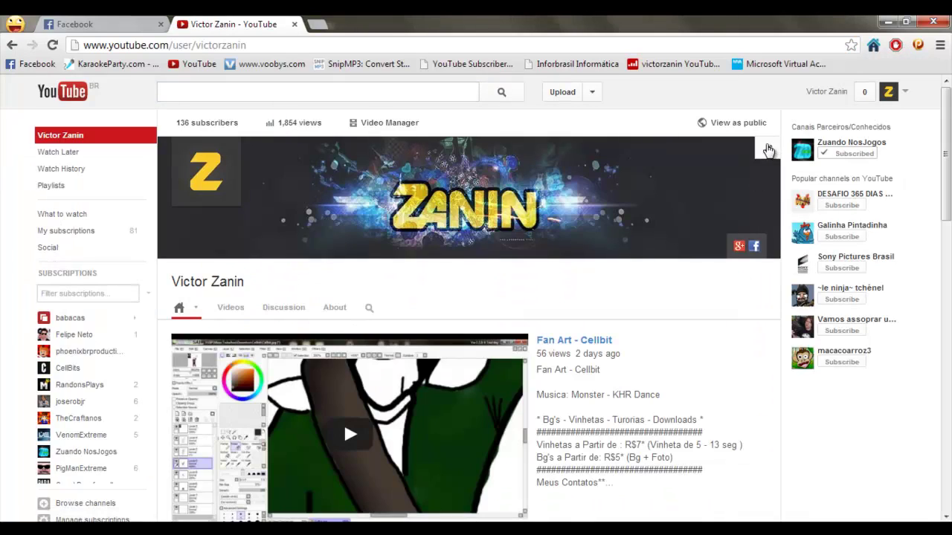
- Switch to the YouTube channel page and start replacing the channel art with a photo from the computer
left_click(767, 149)
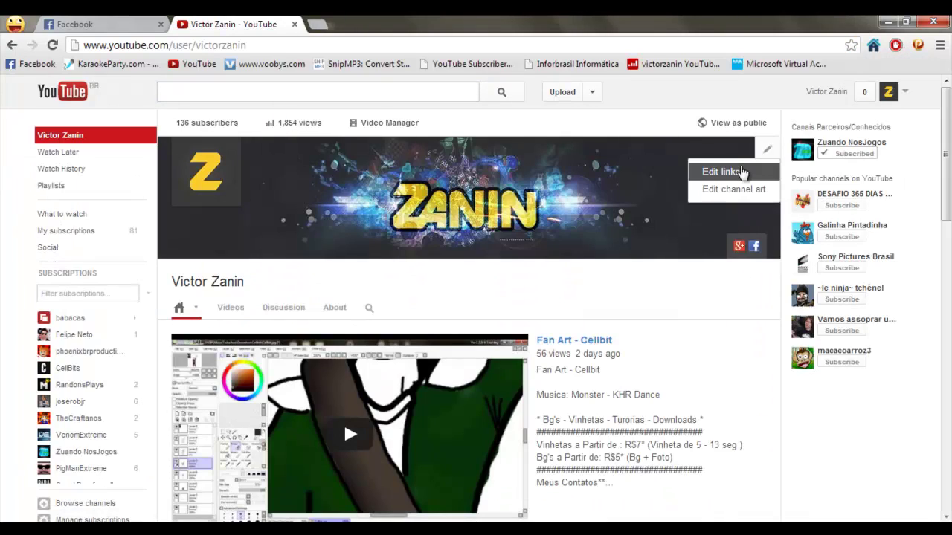
left_click(733, 189)
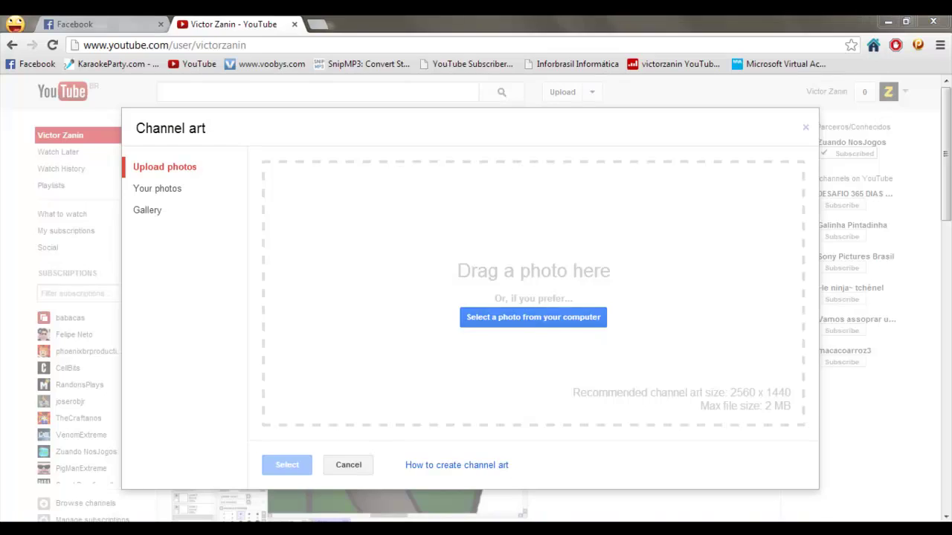
left_click(533, 314)
- Upload the finished banner image from a subfolder of GIF on the SAMSUNG (I:) drive as the channel art
left_click(177, 351)
double_click(346, 202)
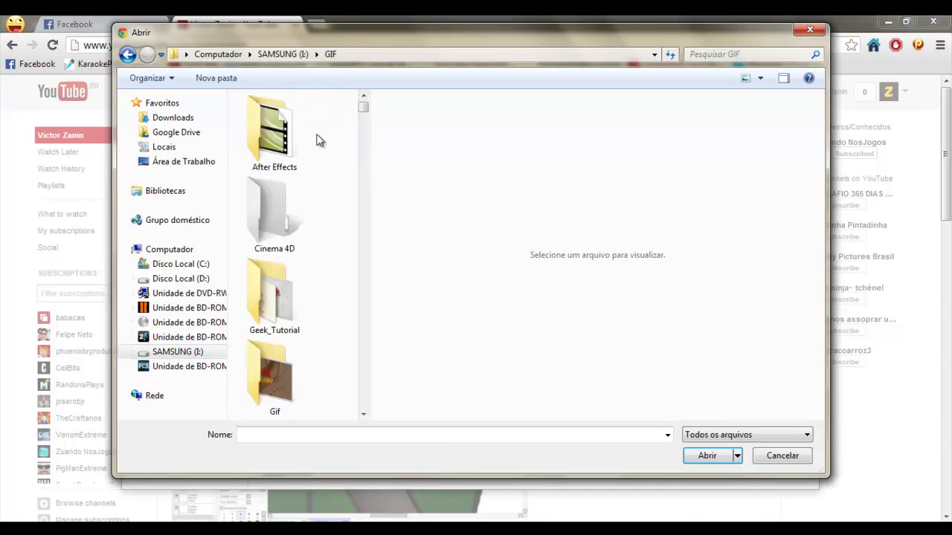
left_click_drag(363, 108, 357, 125)
double_click(290, 263)
scroll(291, 264, "down", 3)
double_click(272, 355)
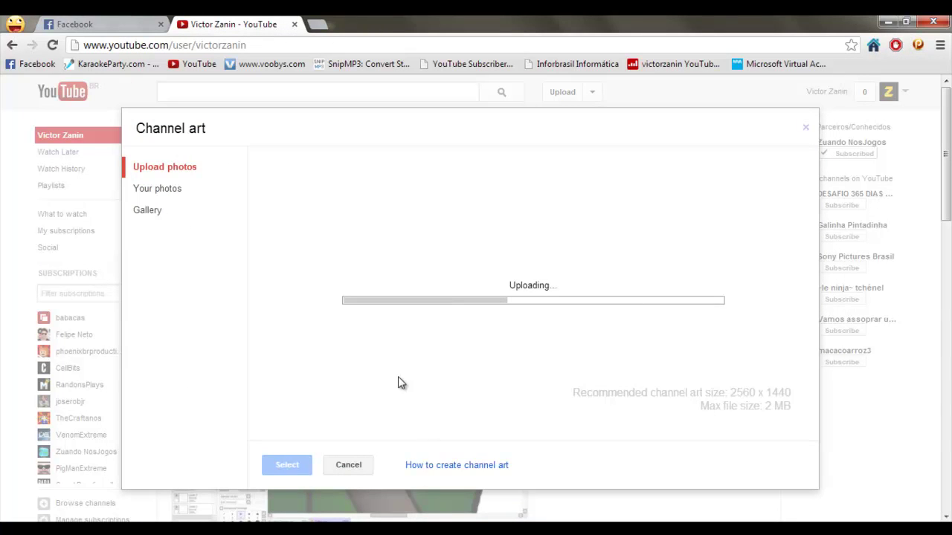